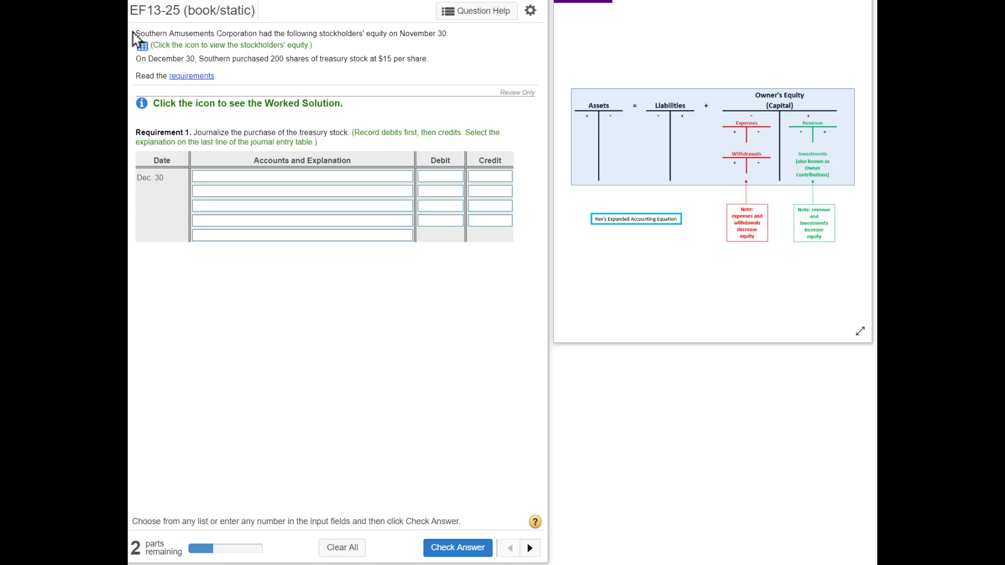
# - Open the November 30 stockholders' equity data table and move it to the lower left
pyautogui.moveTo(168, 33); pyautogui.dragTo(402, 34)
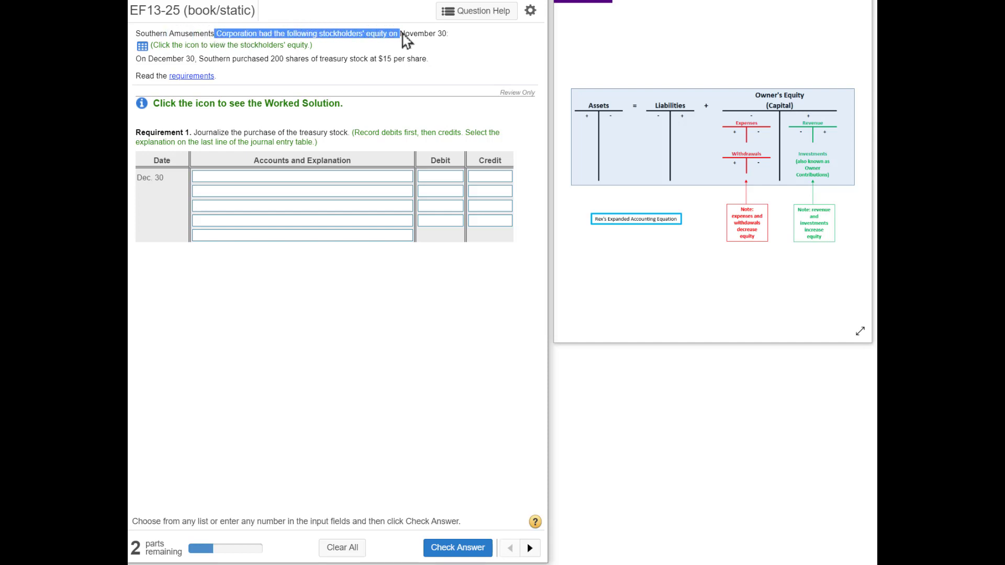
pyautogui.click(143, 47)
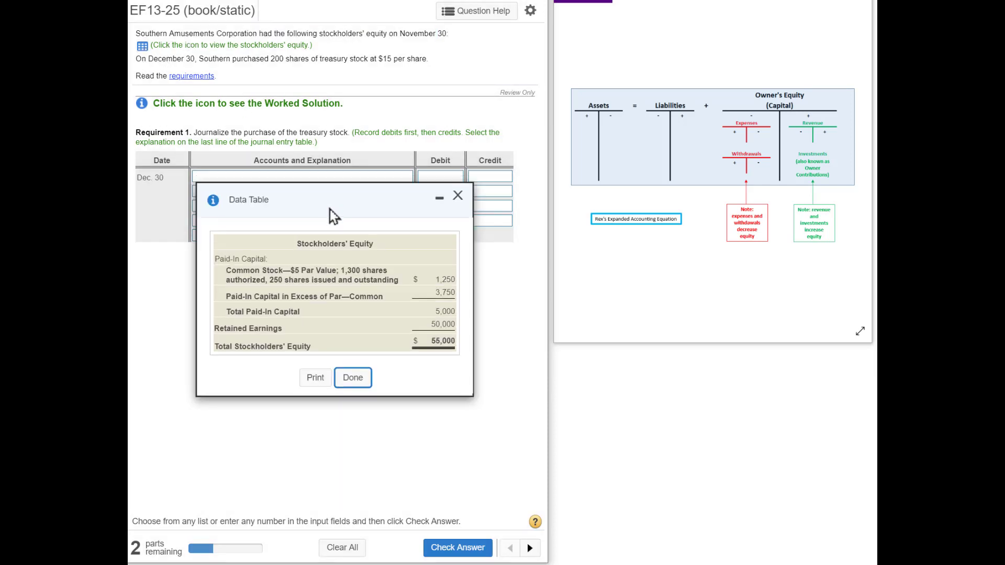
pyautogui.moveTo(330, 209); pyautogui.dragTo(286, 321)
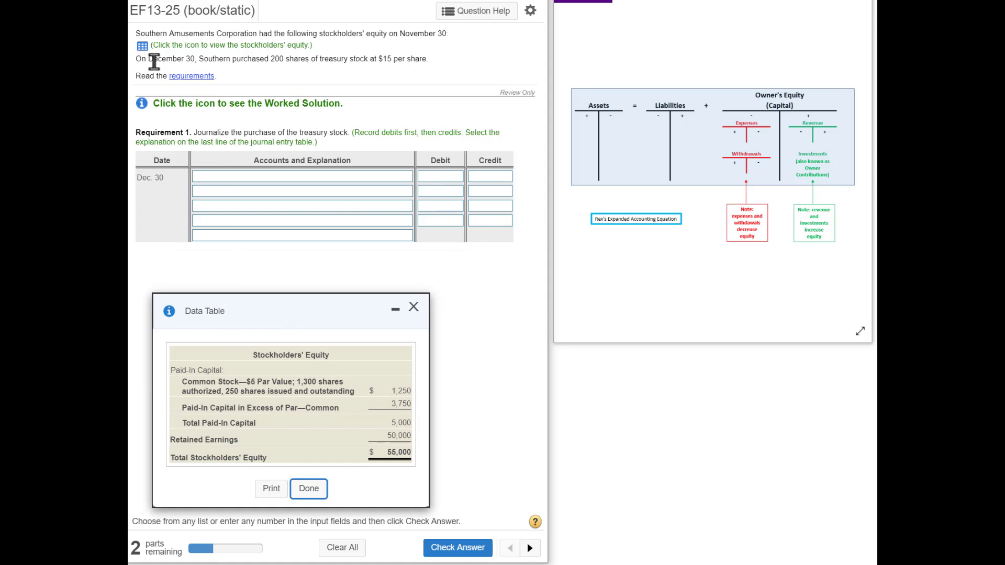
# - Highlight the purchase details, the Journalize requirement and the record-debits-first instruction
pyautogui.moveTo(149, 62); pyautogui.dragTo(370, 59)
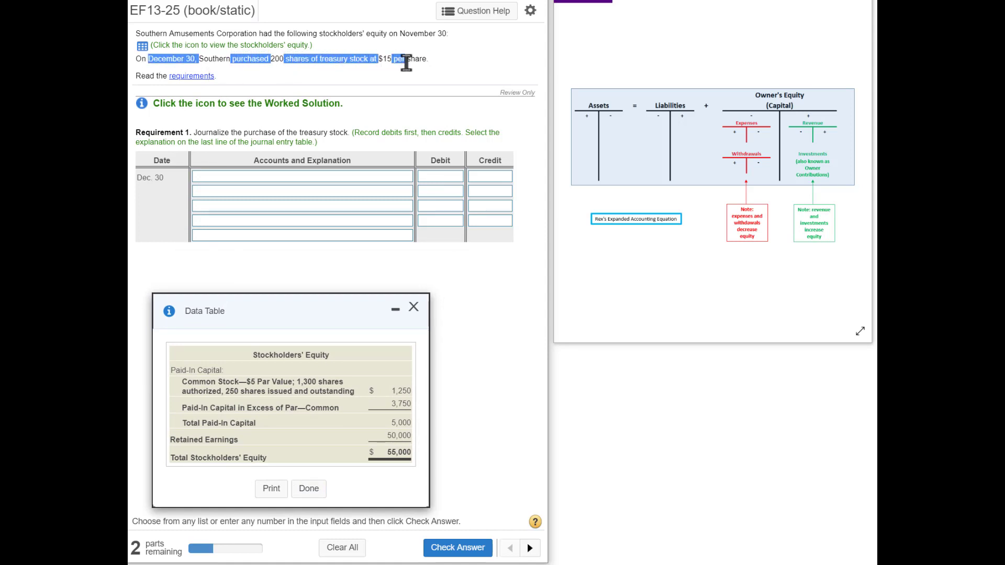
pyautogui.click(223, 132)
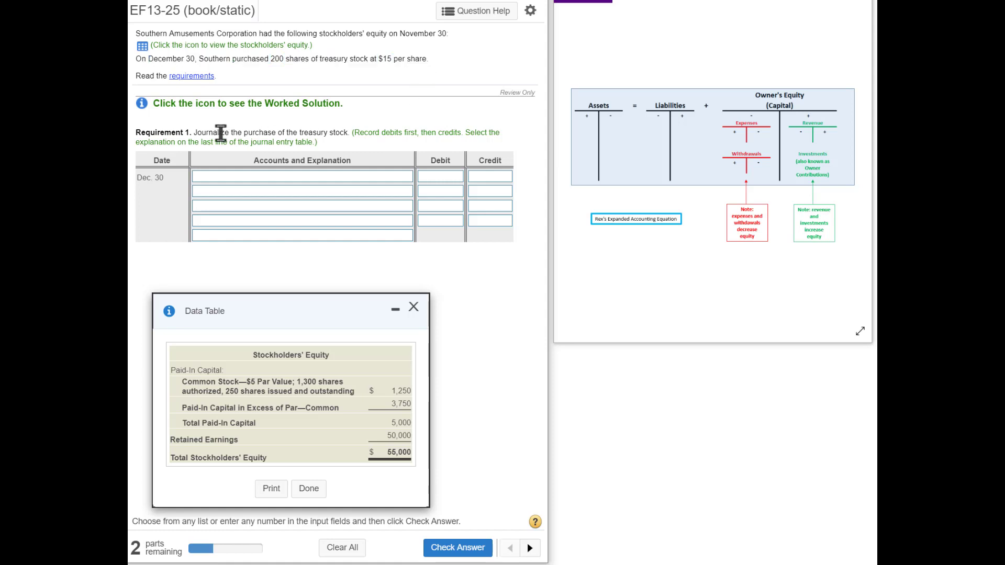
pyautogui.moveTo(194, 132); pyautogui.dragTo(353, 132)
pyautogui.click(352, 132)
pyautogui.moveTo(365, 133); pyautogui.dragTo(410, 132)
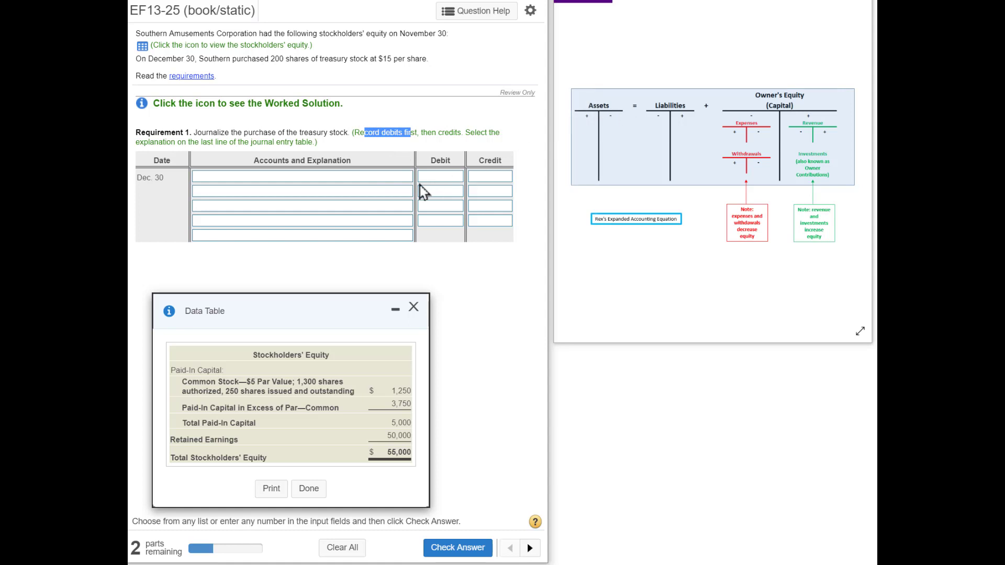
# - Credit Cash for 3000 on the second journal line
pyautogui.click(390, 191)
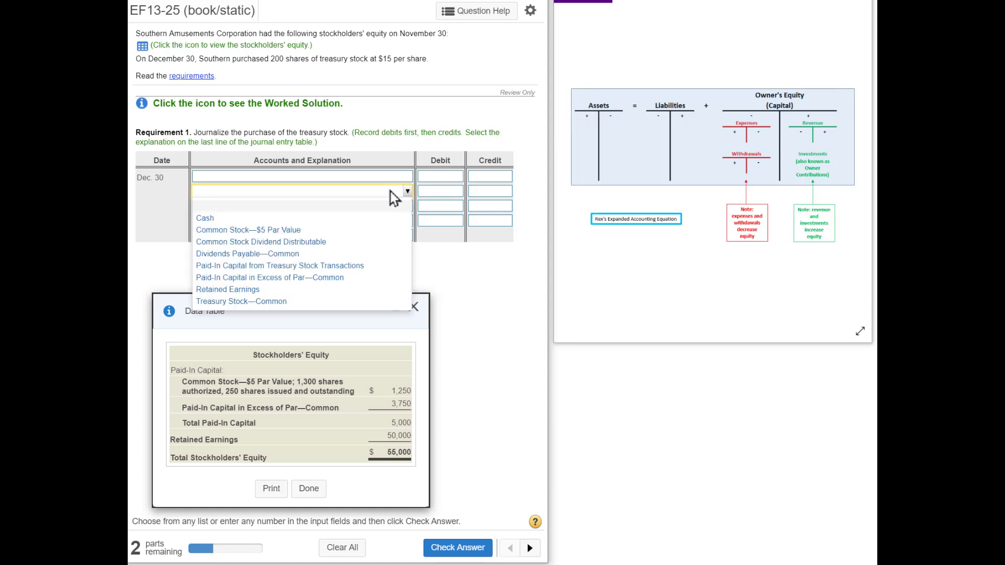
pyautogui.click(216, 218)
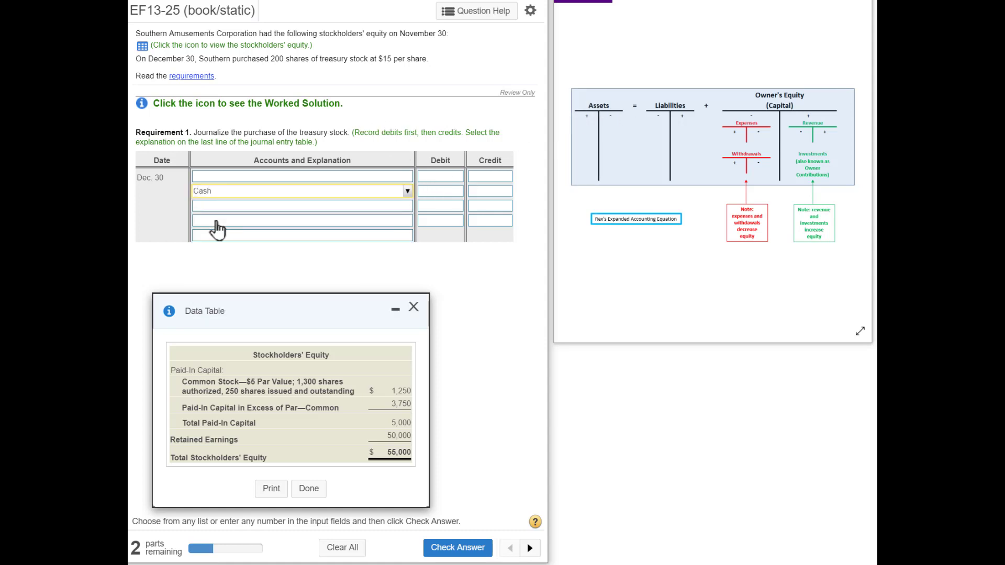
pyautogui.click(478, 193)
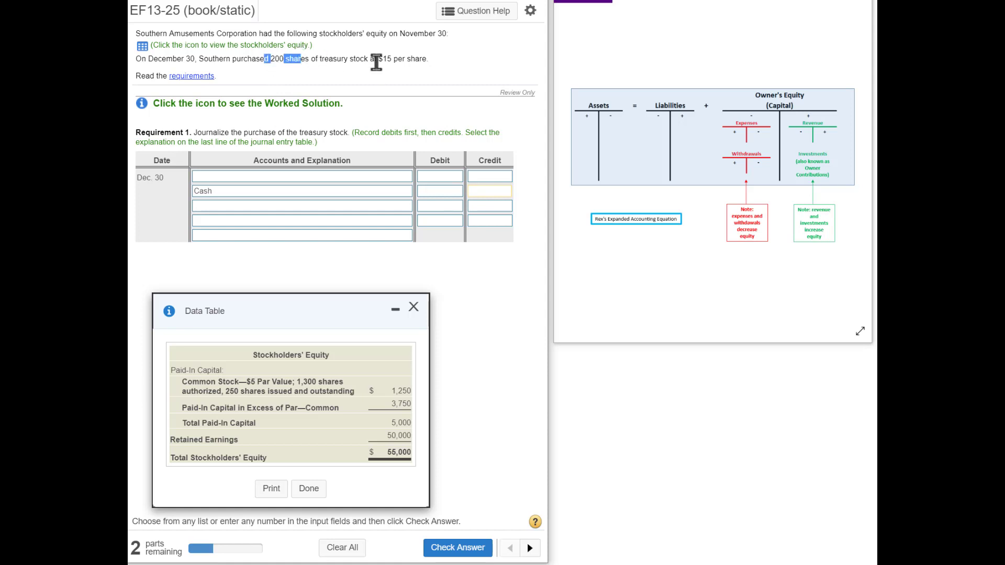
pyautogui.moveTo(391, 58); pyautogui.dragTo(402, 59)
pyautogui.click(481, 191)
pyautogui.write('3000')
# - Enter the matching 3000 debit on the first journal line
pyautogui.doubleClick(498, 191)
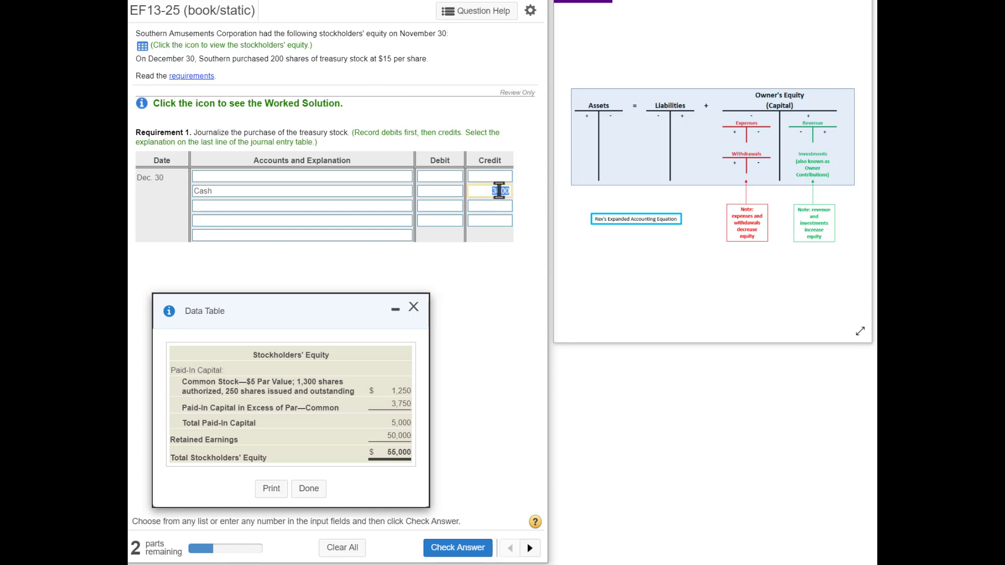
pyautogui.click(430, 176)
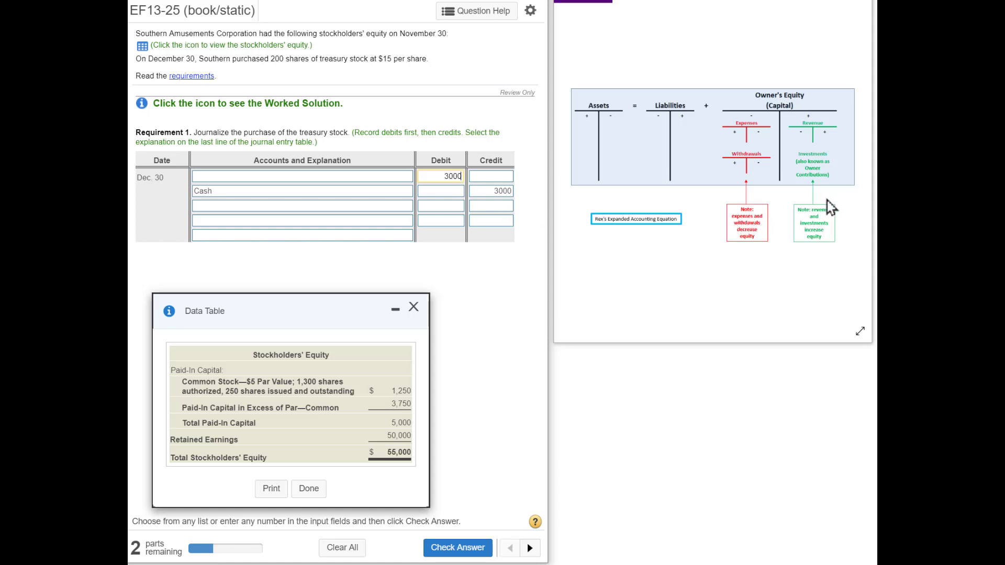
pyautogui.moveTo(840, 189)
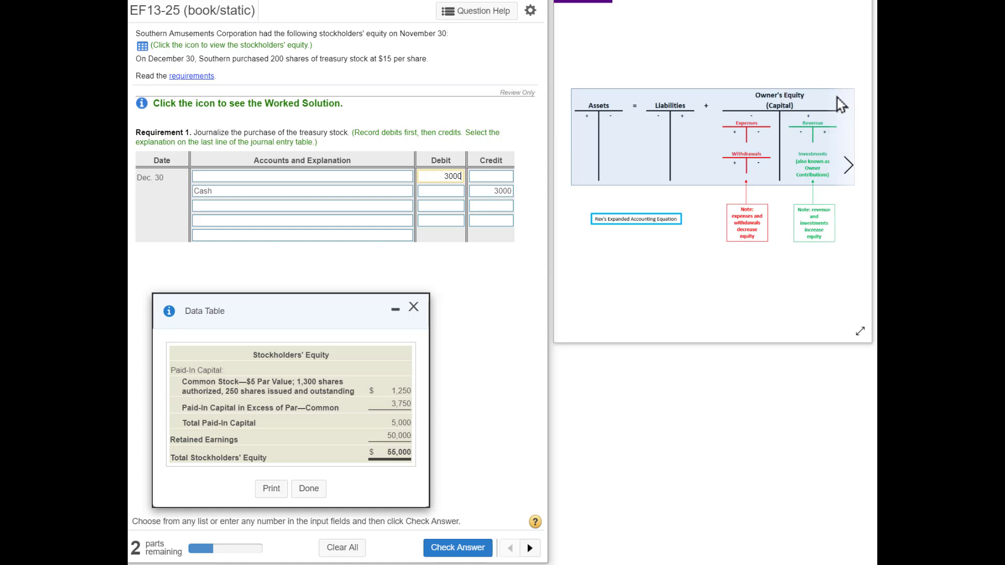
pyautogui.moveTo(840, 117)
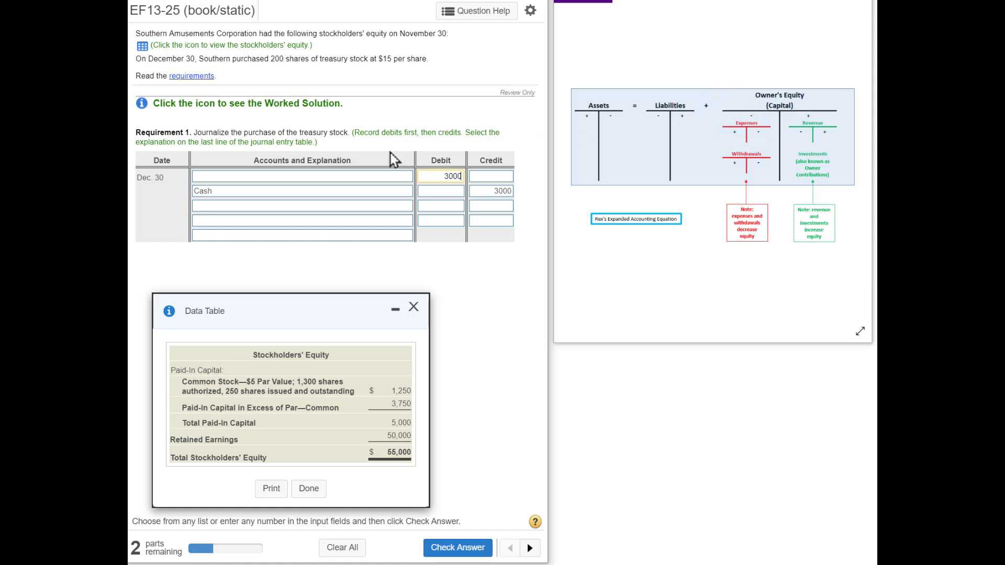
# - Debit Treasury Stock—Common, explain 'Purchased treasury stock', and submit the entry as correct
pyautogui.click(370, 180)
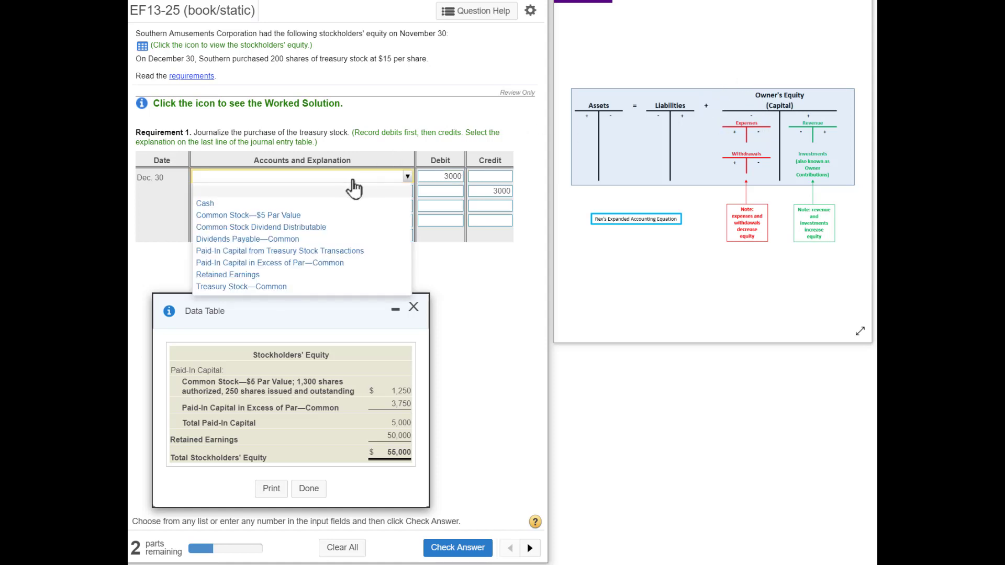
pyautogui.click(260, 287)
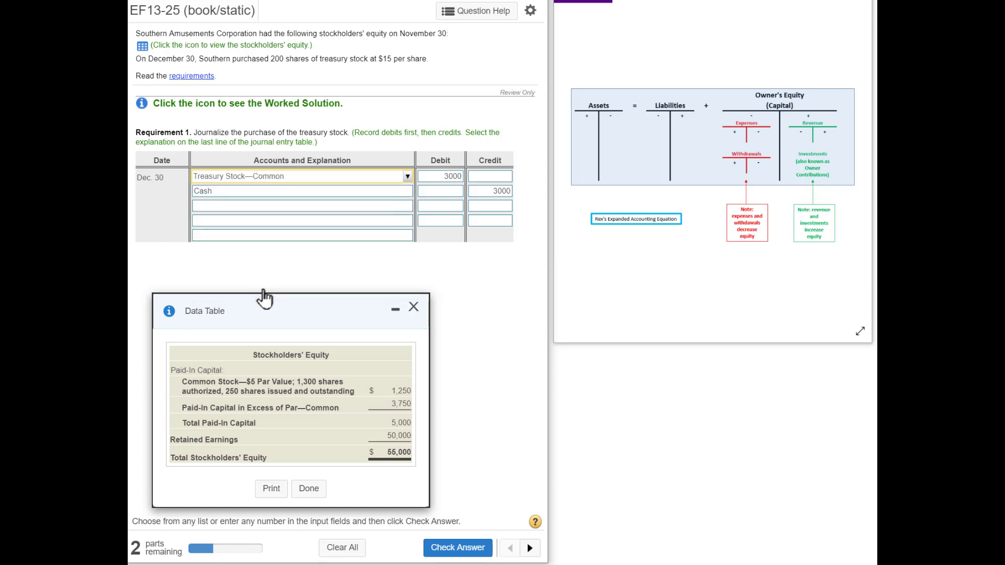
pyautogui.click(241, 237)
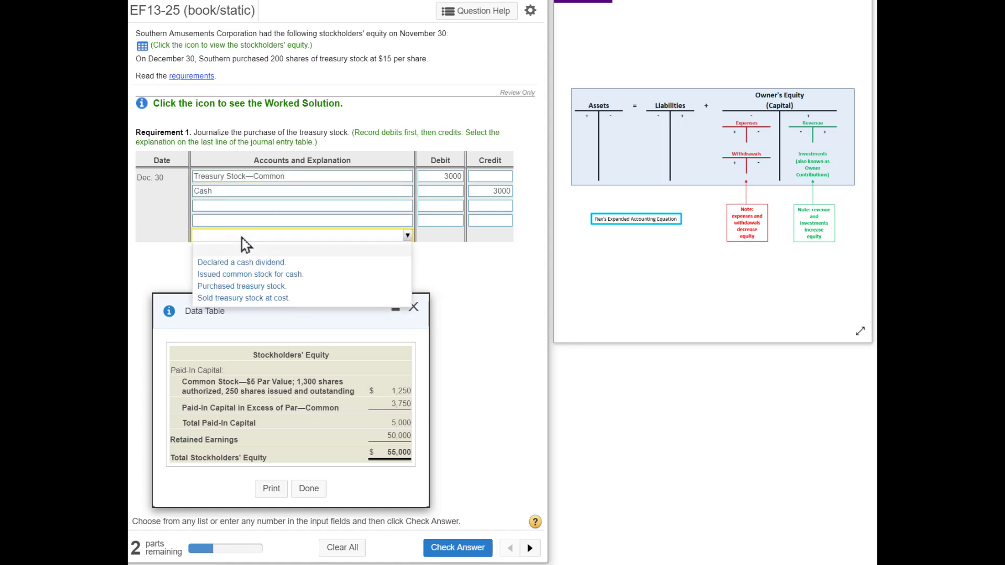
pyautogui.click(243, 286)
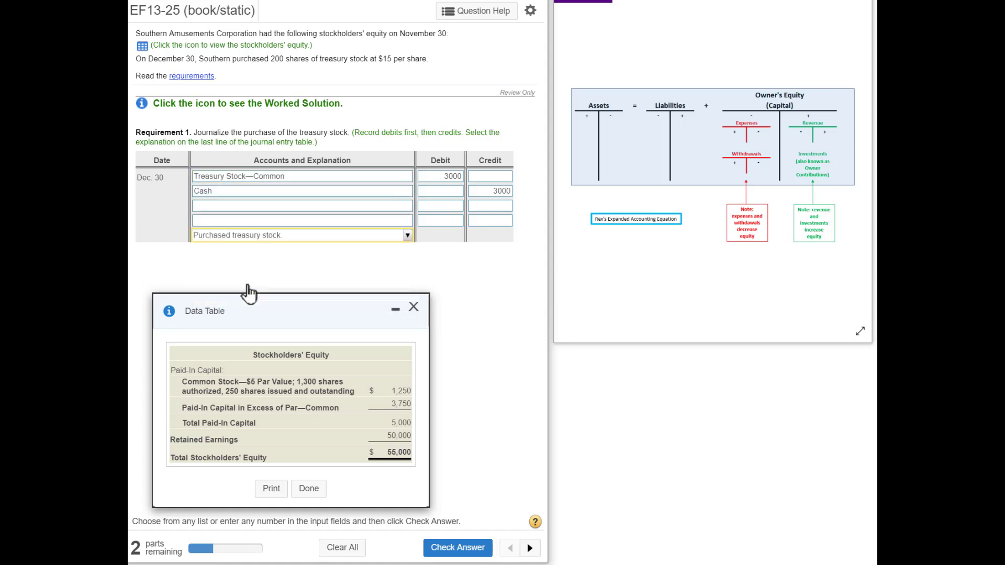
pyautogui.click(471, 551)
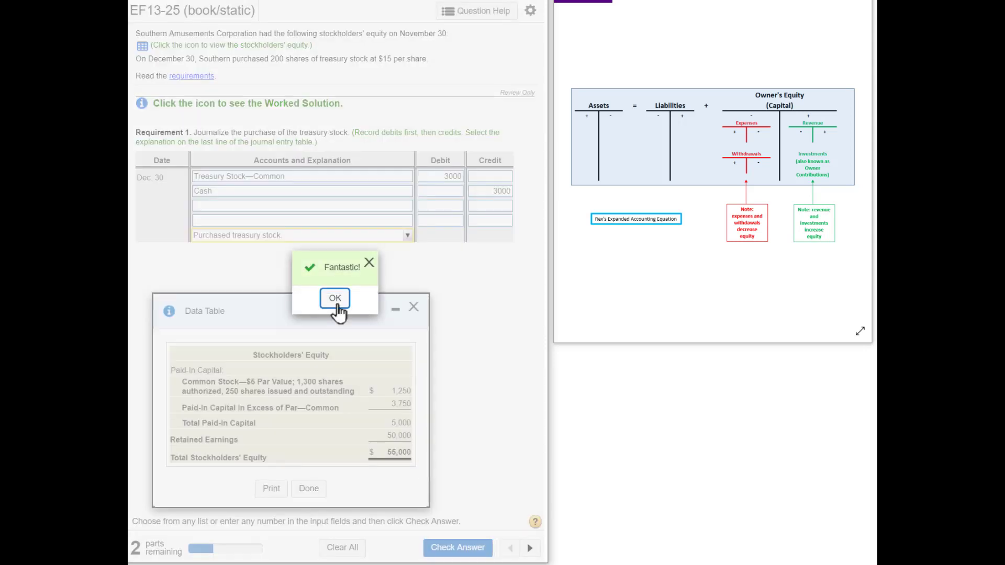
pyautogui.click(335, 299)
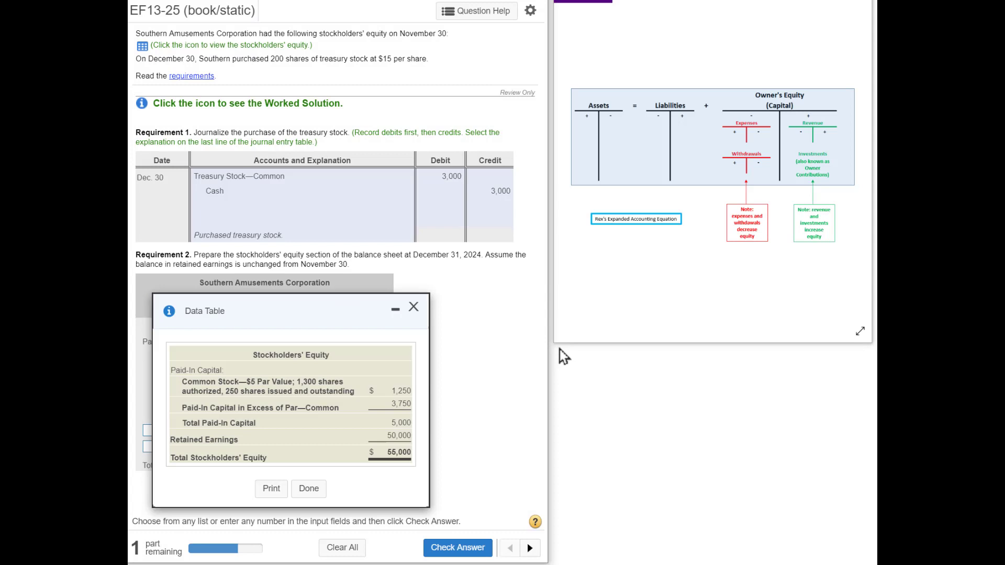
# - Widen the question pane and place the data table beside the blank December 31 equity form
pyautogui.moveTo(549, 353); pyautogui.dragTo(873, 361)
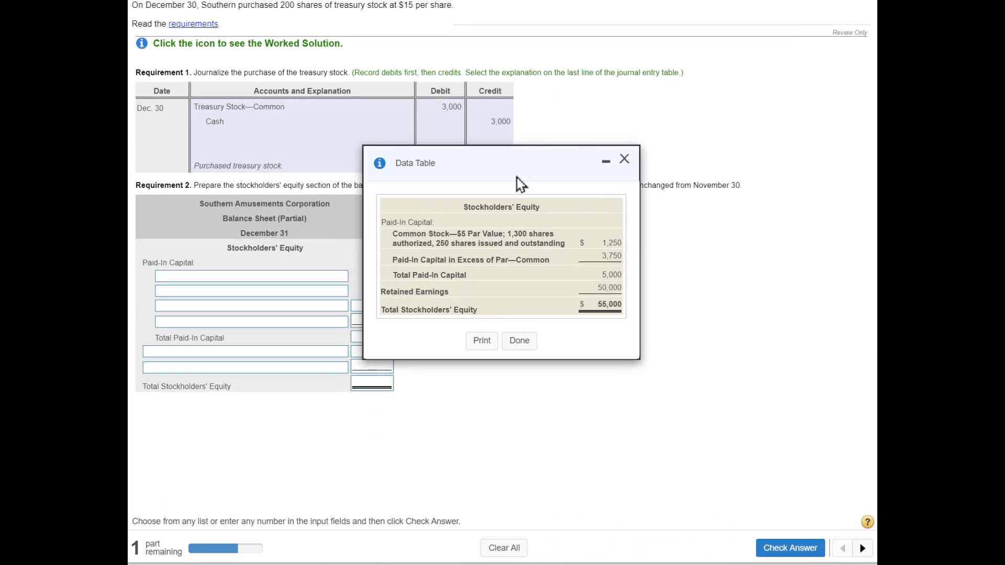
pyautogui.moveTo(495, 158); pyautogui.dragTo(627, 209)
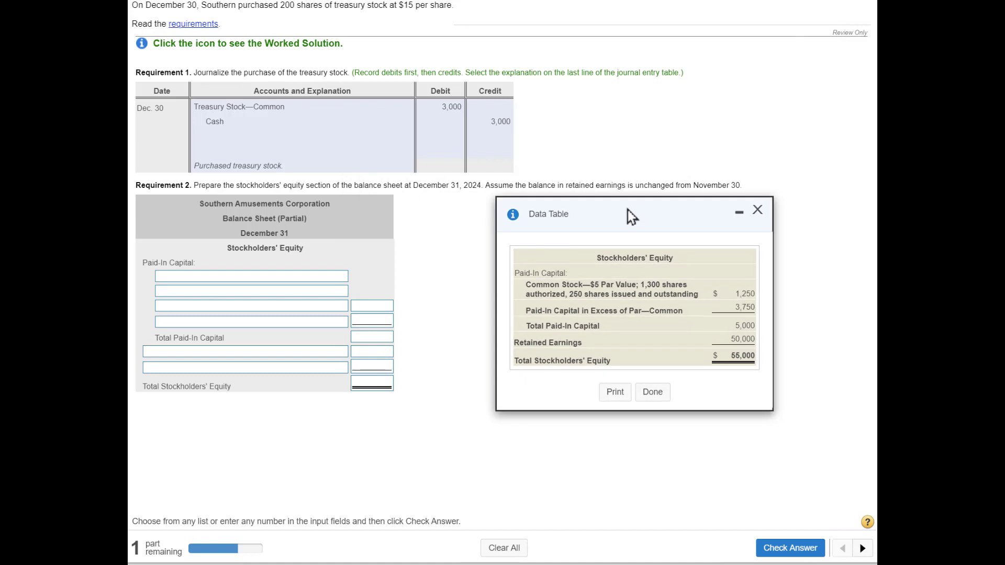
pyautogui.moveTo(193, 185); pyautogui.dragTo(694, 184)
pyautogui.moveTo(666, 215); pyautogui.dragTo(633, 203)
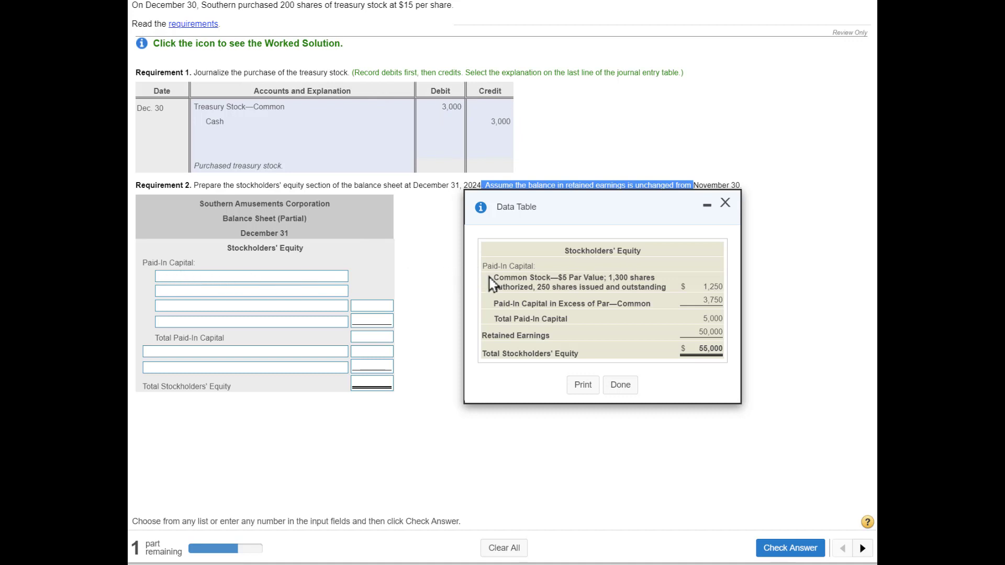
pyautogui.moveTo(490, 278); pyautogui.dragTo(605, 278)
# - Set the first two paid-in lines to 'Common Stock—$5 Par Value' and '1,300 shares authorized'
pyautogui.click(288, 278)
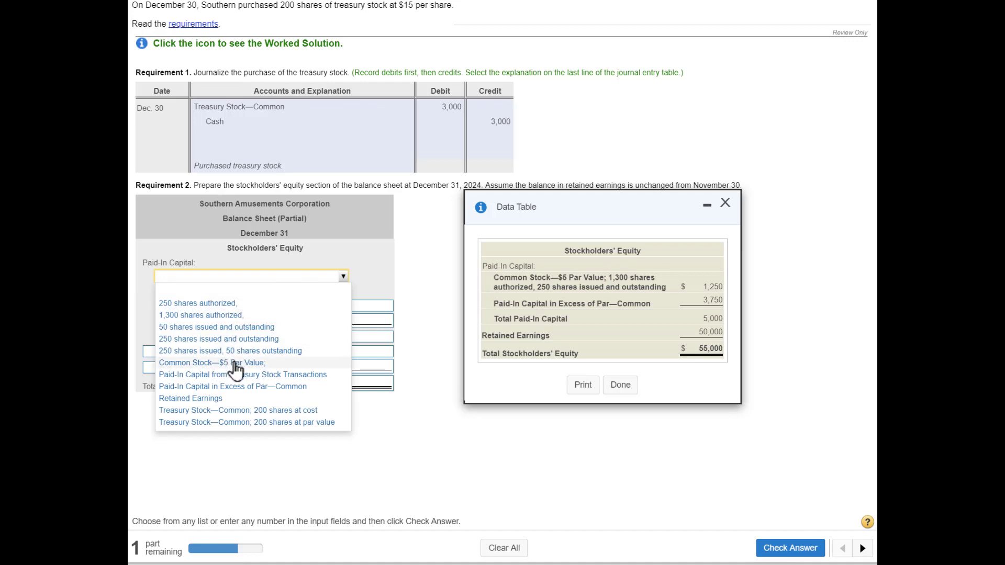
pyautogui.click(210, 363)
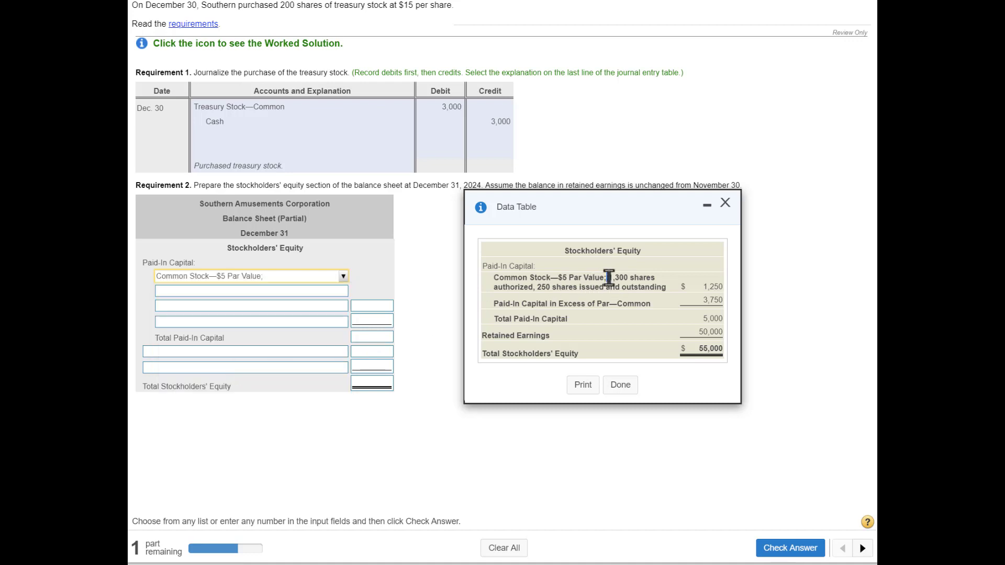
pyautogui.moveTo(606, 278); pyautogui.dragTo(534, 287)
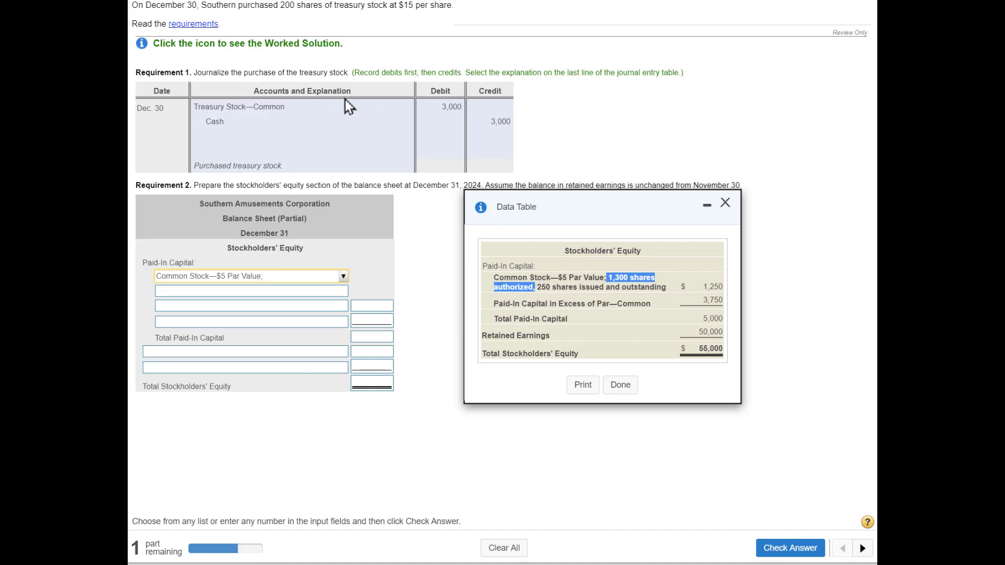
pyautogui.click(315, 296)
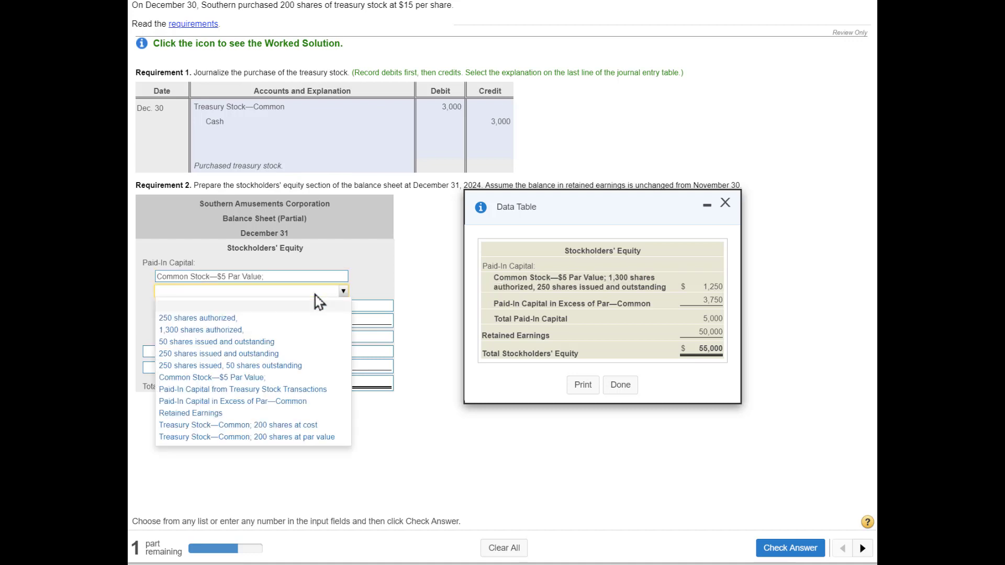
pyautogui.click(277, 331)
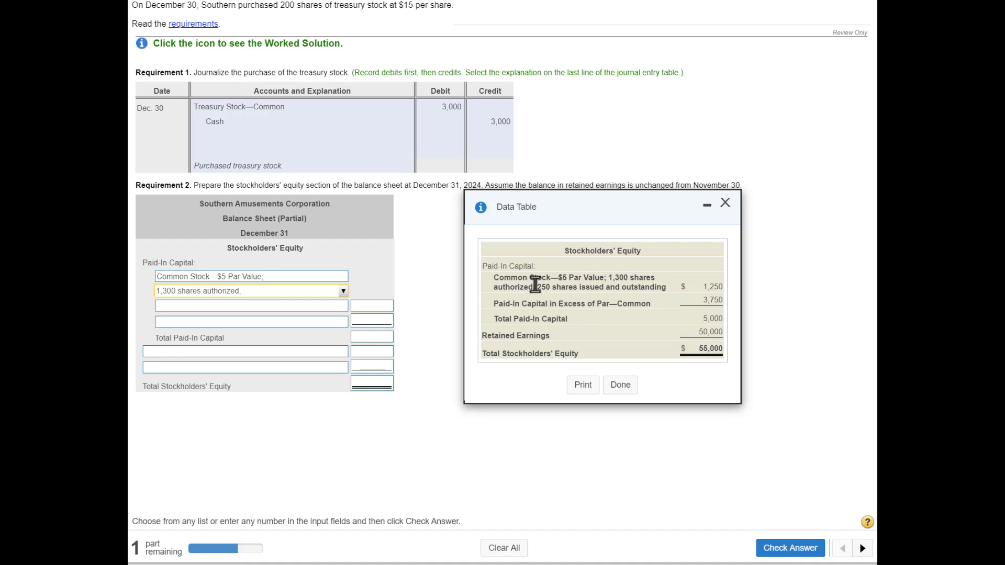
pyautogui.moveTo(535, 287); pyautogui.dragTo(672, 293)
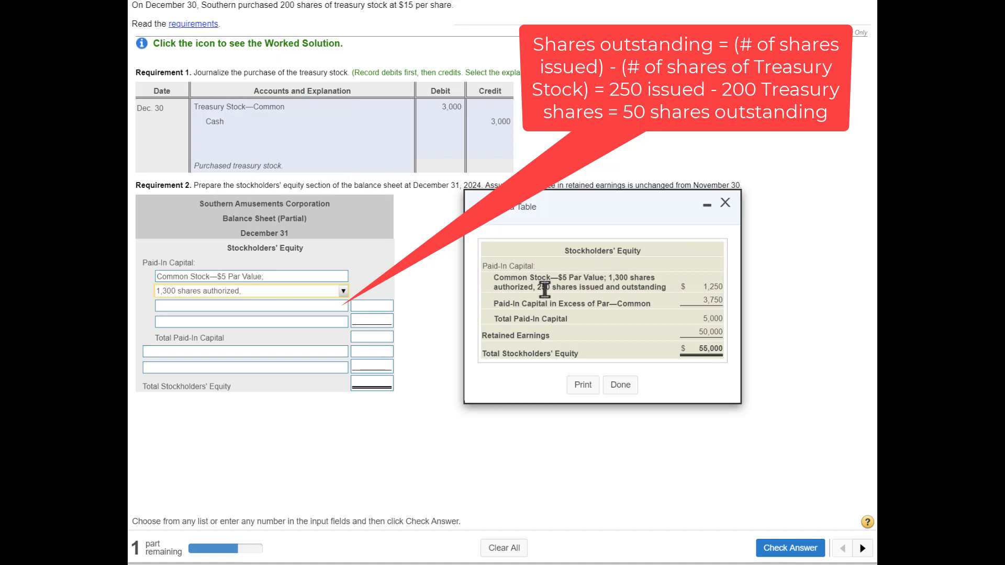
# - Select '250 shares issued, 50 shares outstanding' for the third paid-in capital line
pyautogui.click(317, 309)
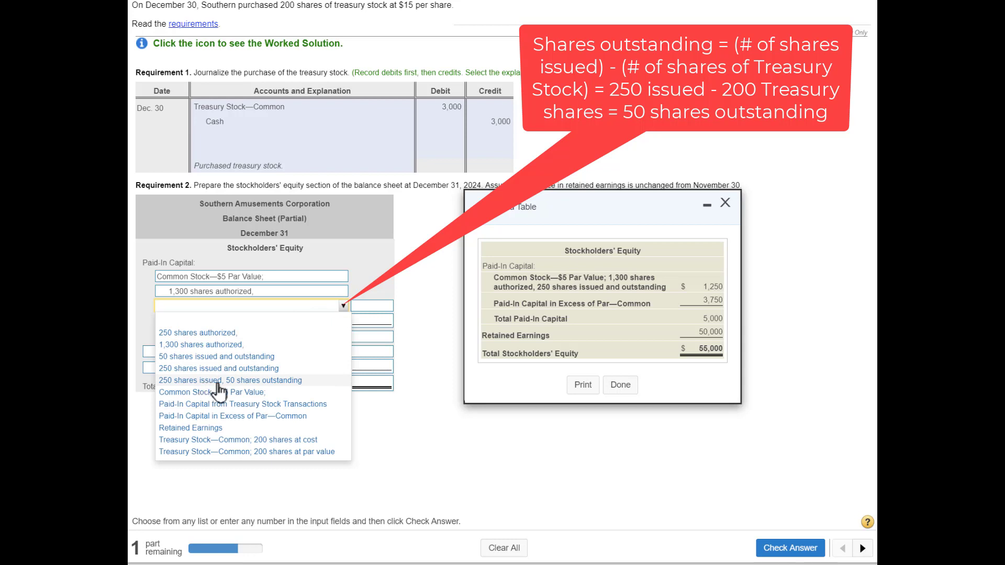
pyautogui.click(250, 381)
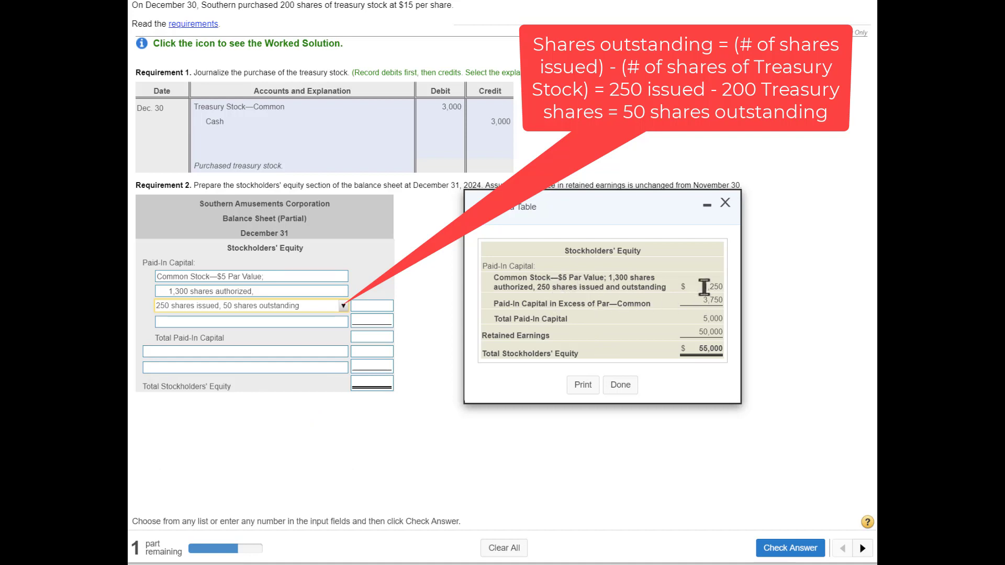
pyautogui.moveTo(706, 285)
pyautogui.mouseDown()
pyautogui.moveTo(725, 296)
pyautogui.moveTo(719, 288)
pyautogui.mouseUp()
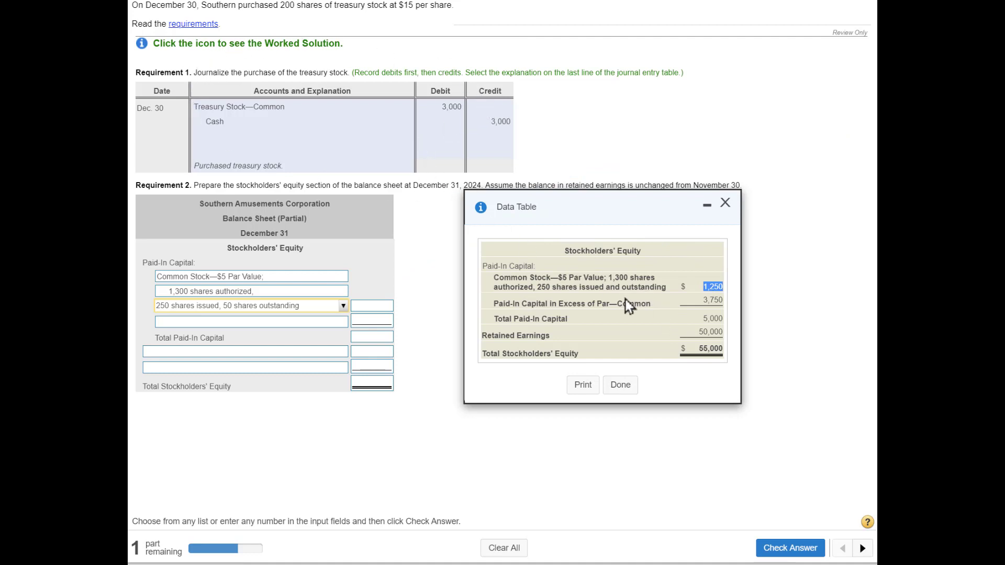
pyautogui.tripleClick(496, 278)
pyautogui.click(494, 277)
# - Paste the 1,250 common stock and 3,750 excess-of-par amounts from the data table
pyautogui.moveTo(494, 277); pyautogui.dragTo(542, 278)
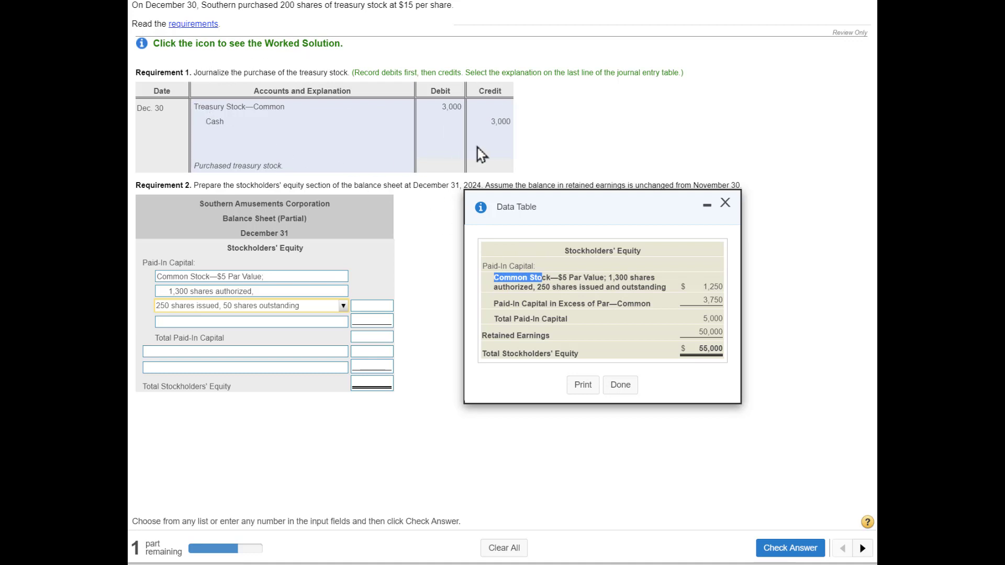
pyautogui.doubleClick(714, 287)
pyautogui.hotkey('ctrl', 'c')
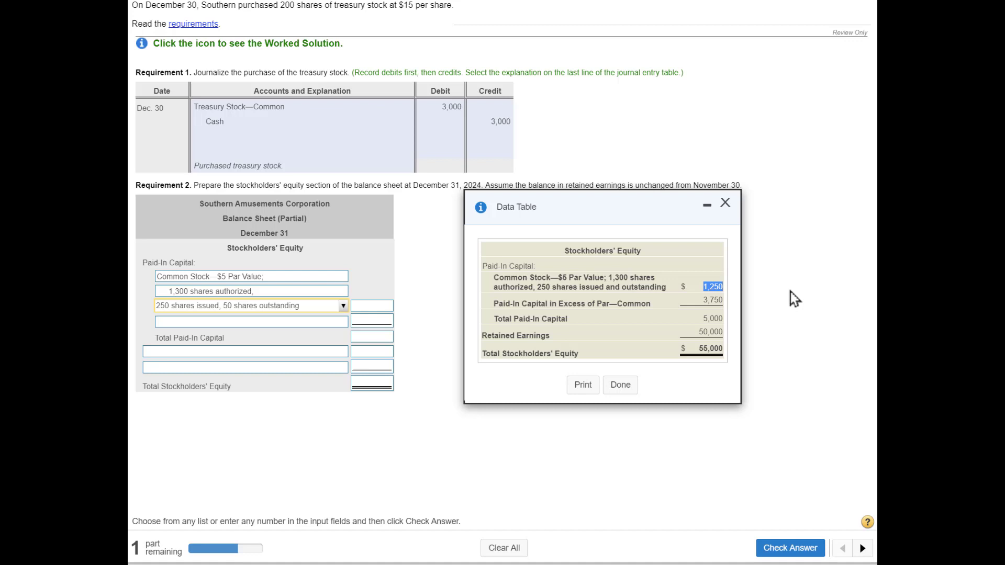
pyautogui.click(384, 310)
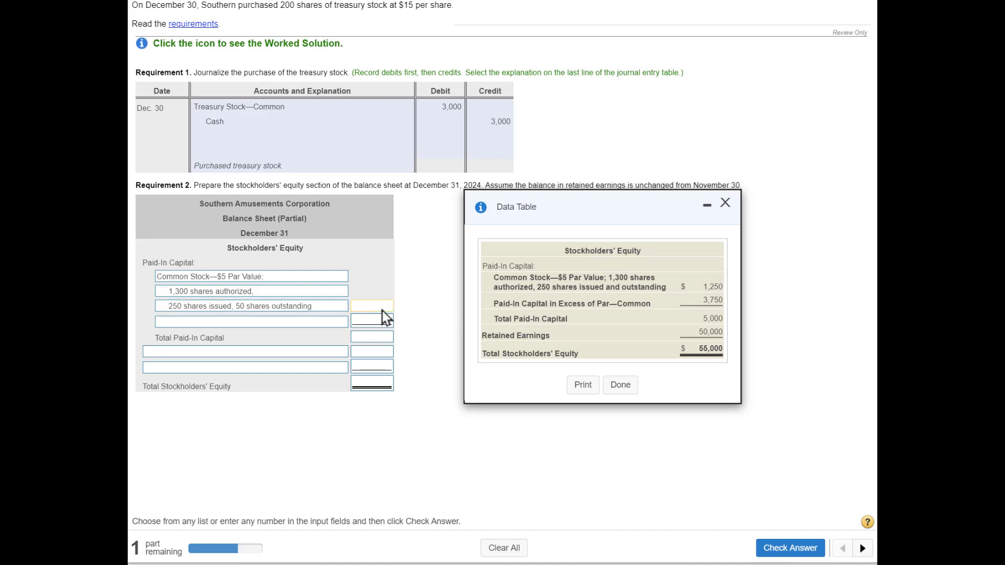
pyautogui.hotkey('ctrl', 'v')
pyautogui.click(378, 319)
pyautogui.write('3,750')
# - Label the second line Paid-In Capital in Excess of Par—Common and enter 5,000 Total Paid-In Capital
pyautogui.moveTo(493, 303); pyautogui.dragTo(591, 303)
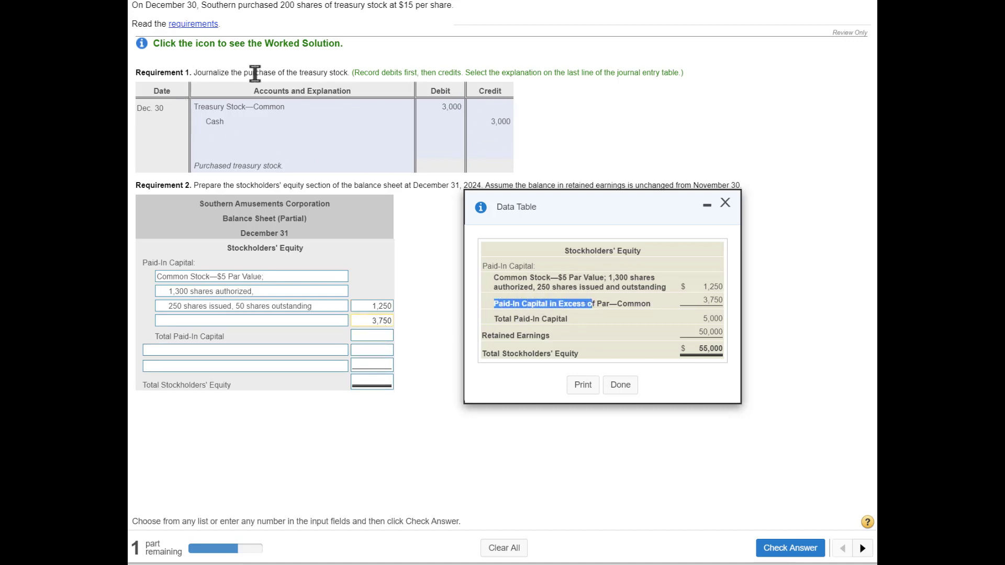
pyautogui.click(288, 321)
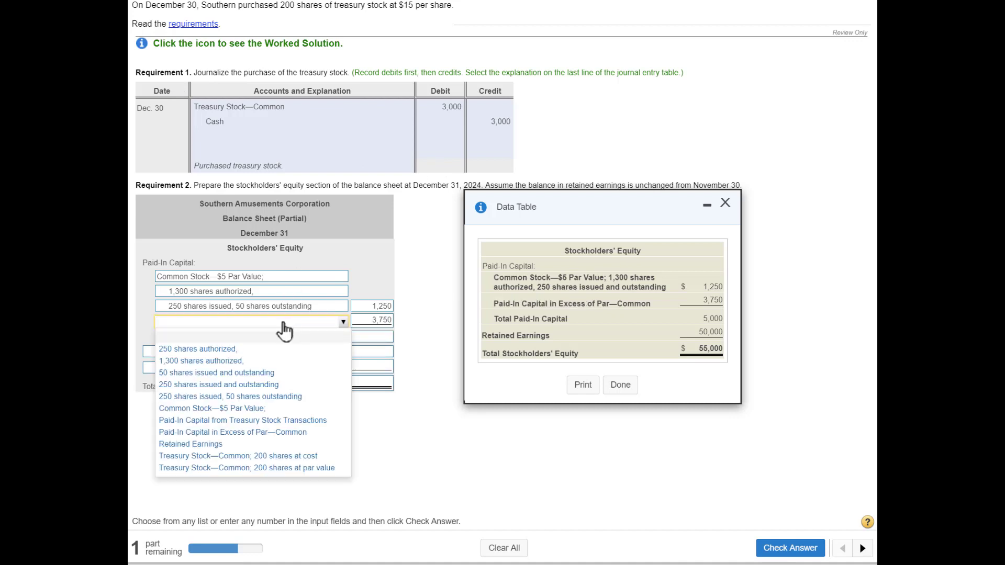
pyautogui.click(216, 432)
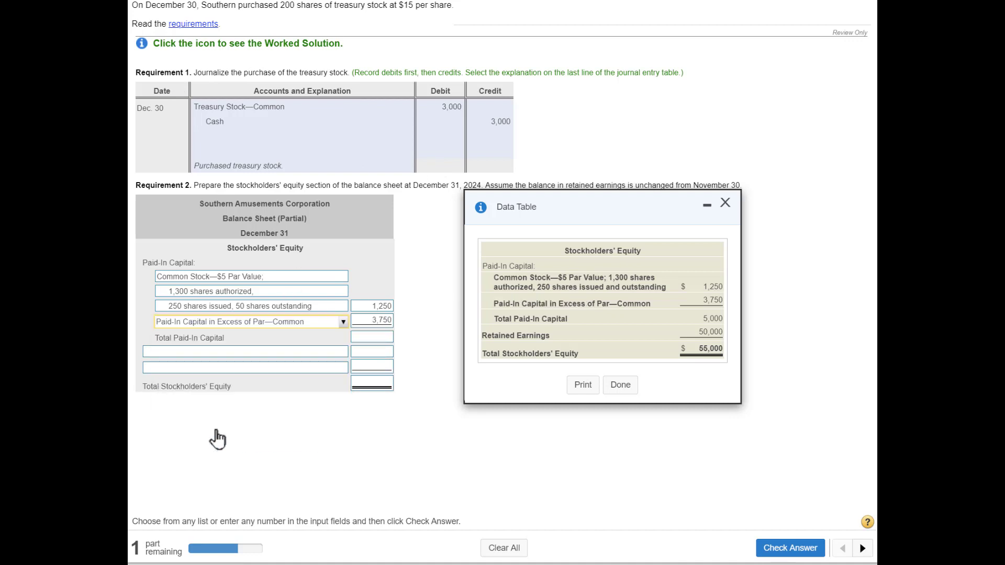
pyautogui.doubleClick(708, 319)
pyautogui.click(374, 340)
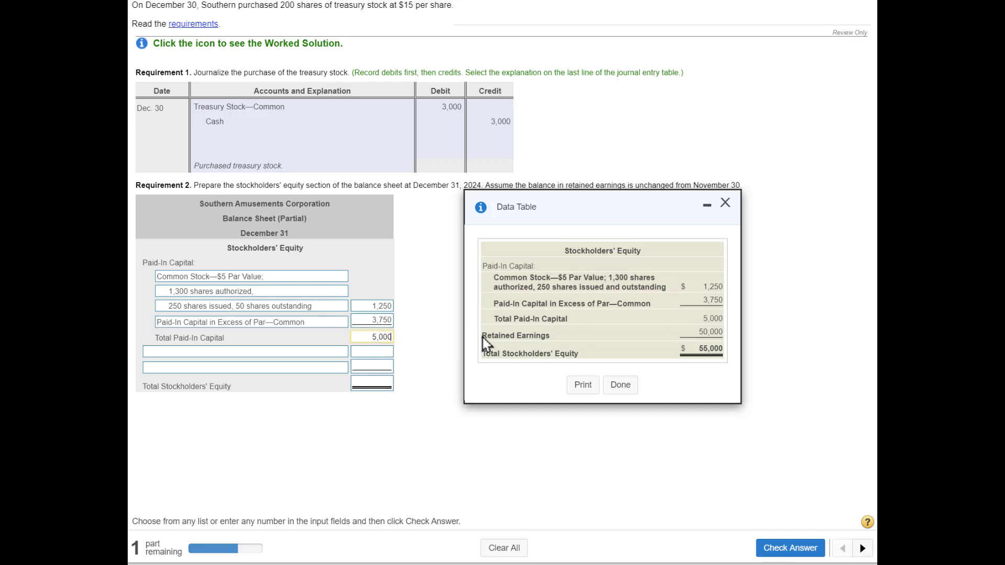
pyautogui.moveTo(482, 337); pyautogui.dragTo(564, 343)
# - Select Retained Earnings below Total Paid-In Capital and enter 50,000 copied from the data table
pyautogui.click(321, 352)
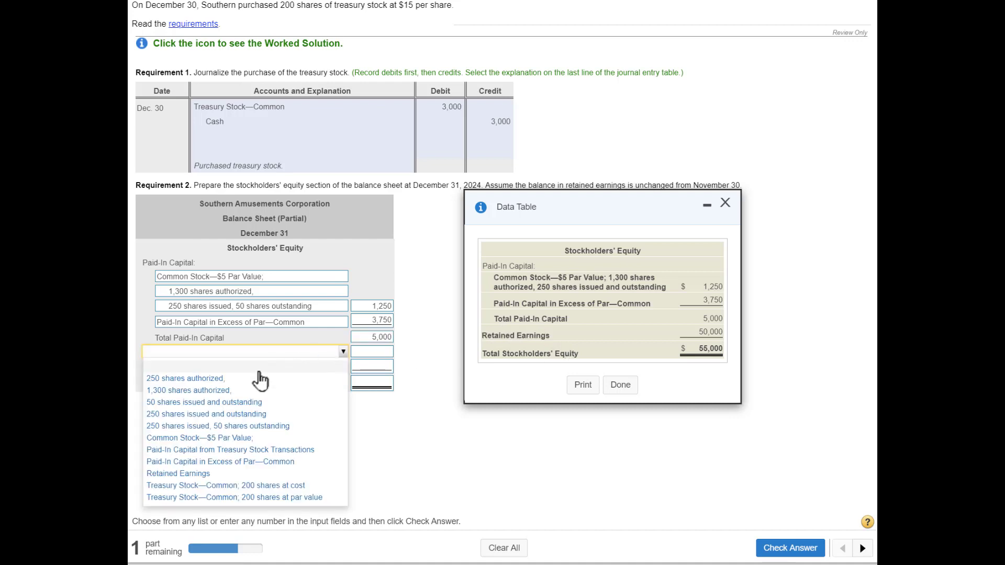
pyautogui.click(184, 474)
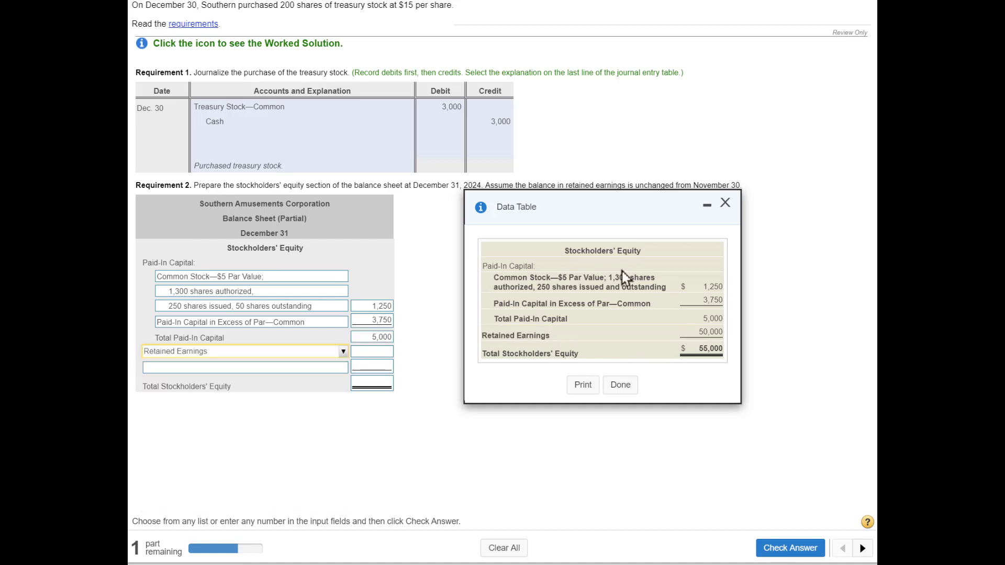
pyautogui.moveTo(613, 216); pyautogui.dragTo(615, 229)
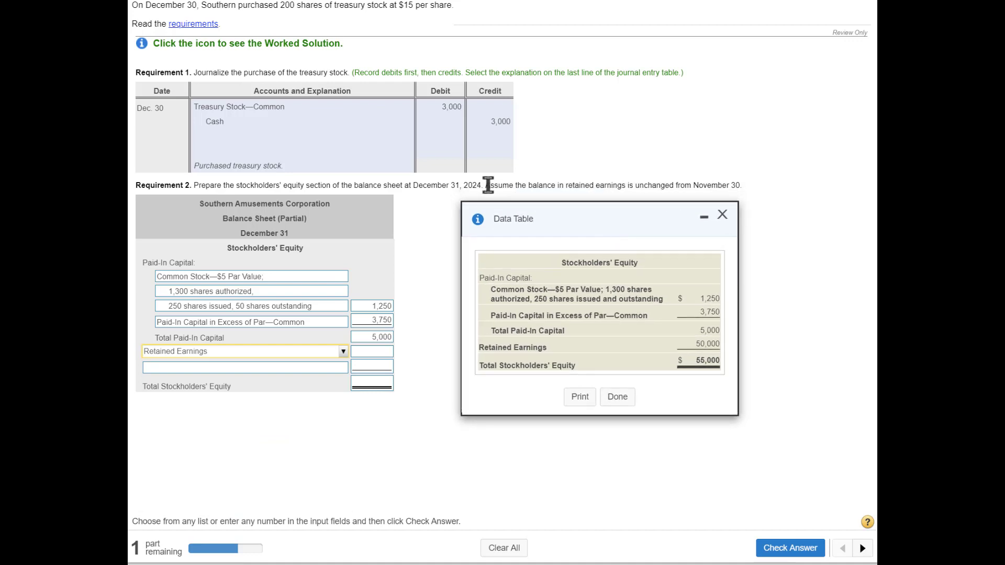
pyautogui.moveTo(486, 186); pyautogui.dragTo(643, 198)
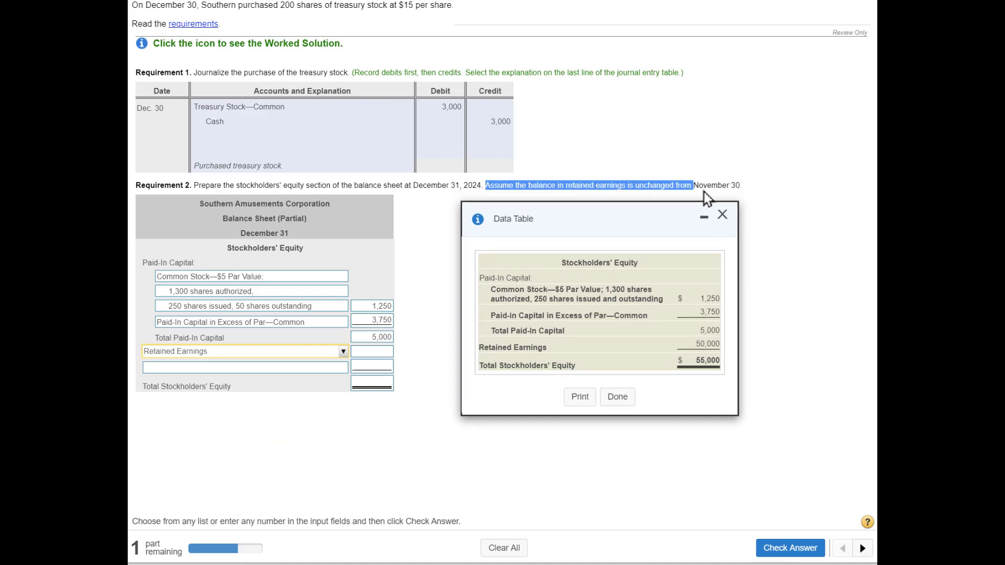
pyautogui.doubleClick(708, 343)
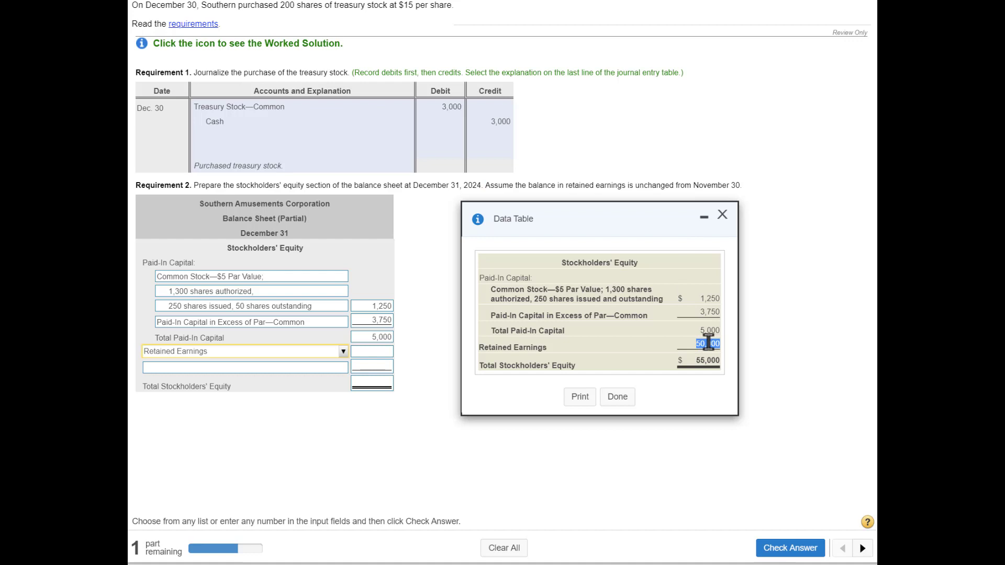
pyautogui.click(372, 349)
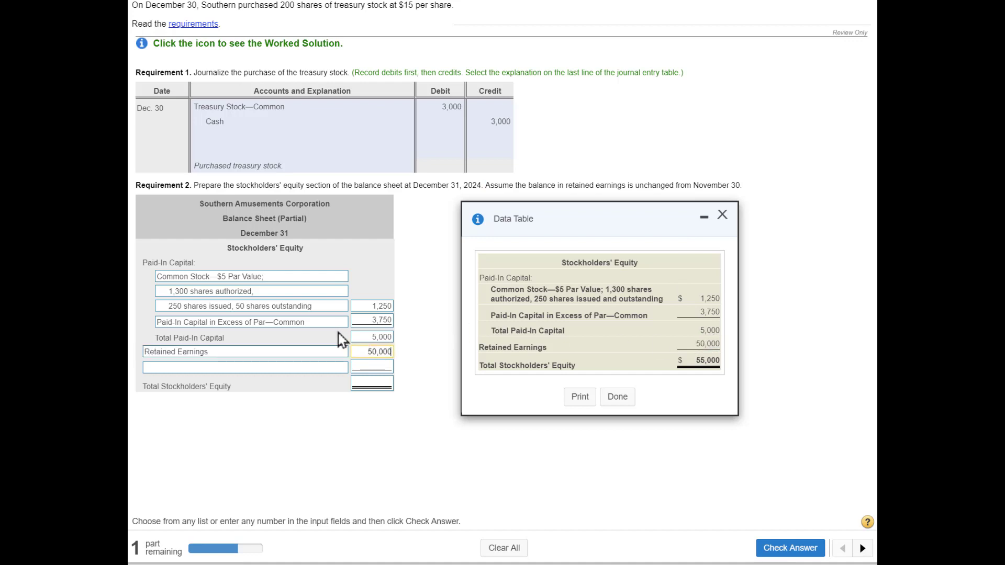
pyautogui.click(163, 369)
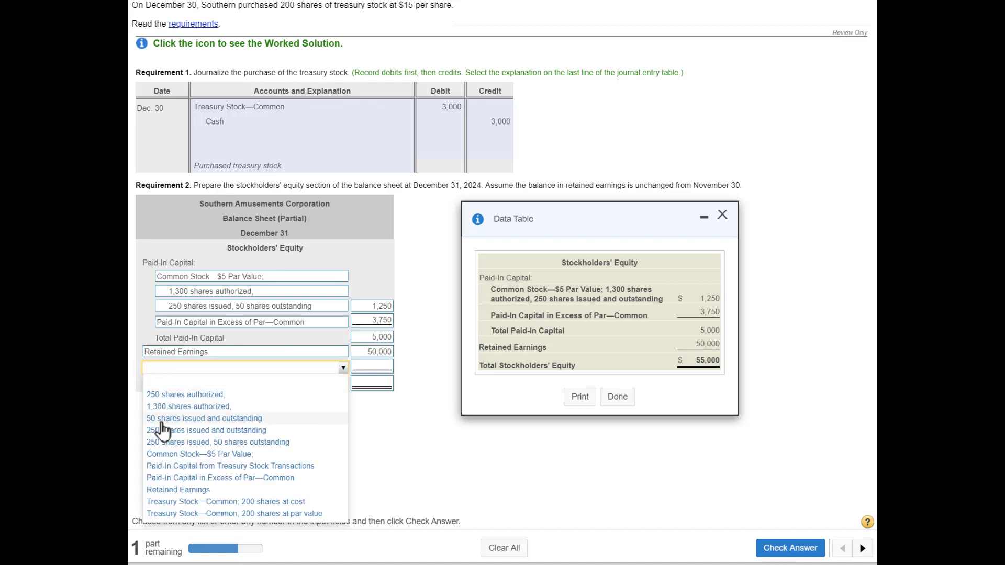
# - Add 'Treasury Stock—Common; 200 shares at cost' as a -3,000 deduction
pyautogui.click(314, 505)
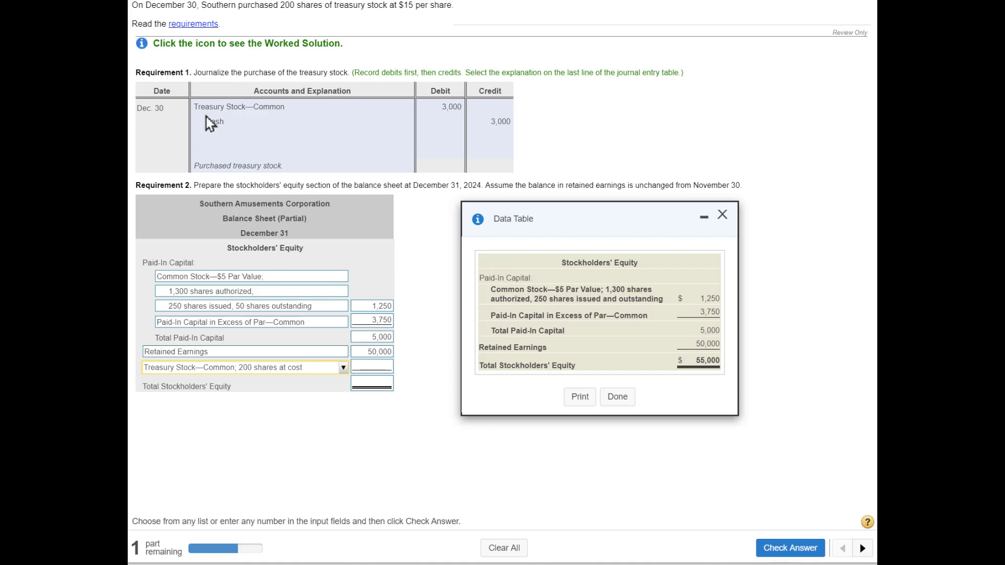
pyautogui.moveTo(206, 107); pyautogui.dragTo(270, 106)
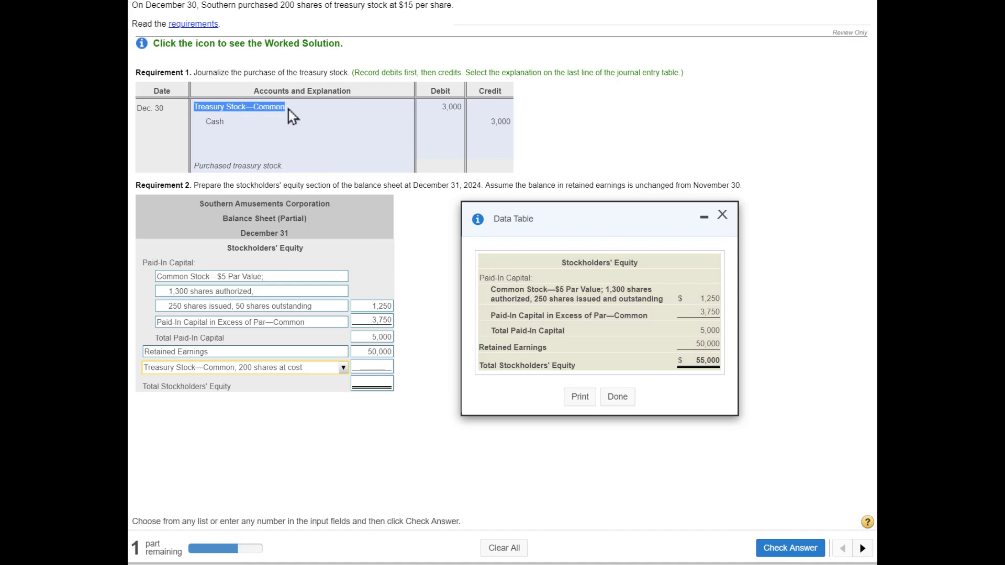
pyautogui.doubleClick(453, 107)
pyautogui.hotkey('ctrl', 'c')
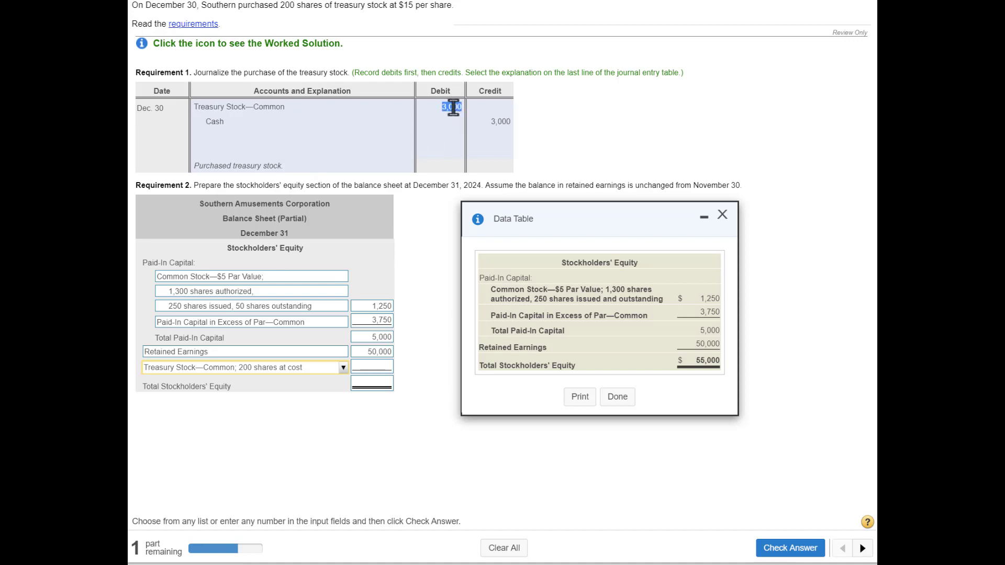
pyautogui.click(372, 366)
pyautogui.hotkey('ctrl', 'v')
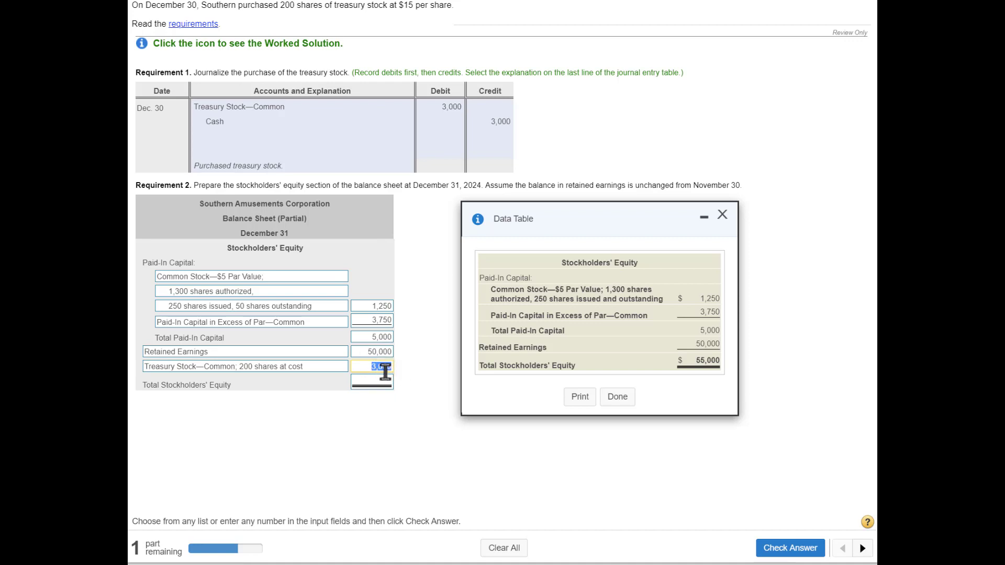
pyautogui.hotkey('ctrl', 'a')
pyautogui.moveTo(231, 248); pyautogui.dragTo(315, 255)
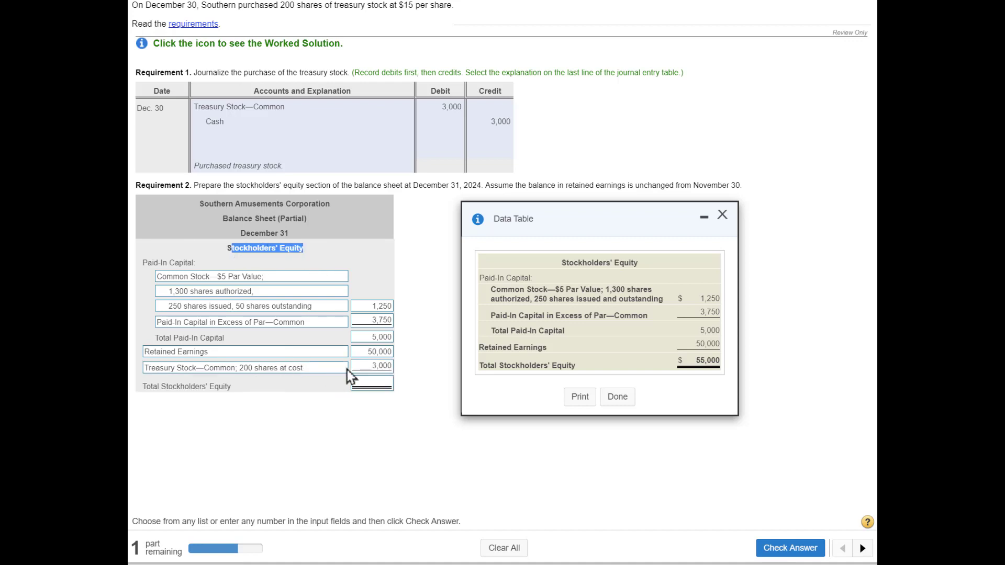
pyautogui.click(364, 366)
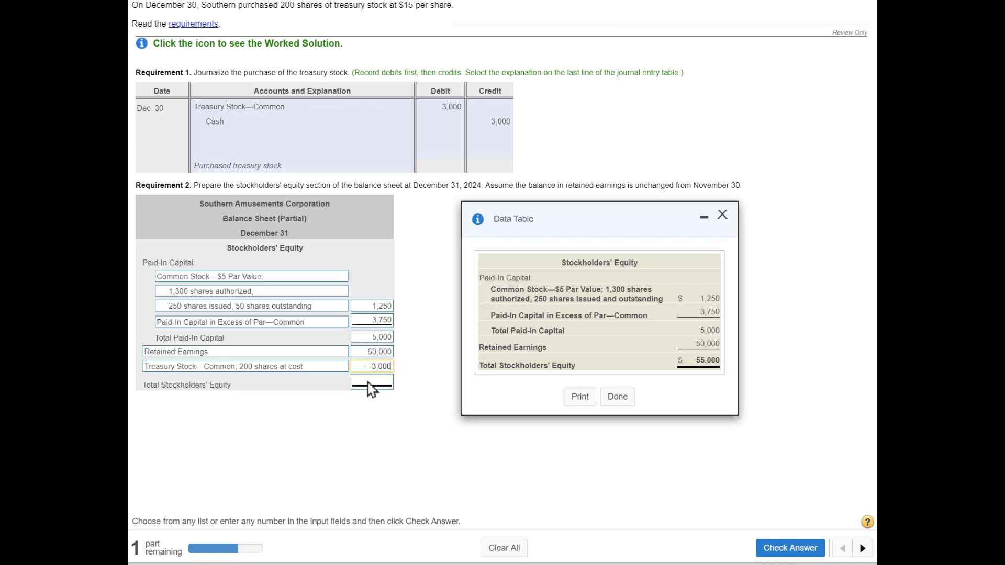
# - Total 5,000 + 50,000 − 3,000 and enter 52000 as Total Stockholders' Equity
pyautogui.moveTo(246, 388); pyautogui.dragTo(146, 387)
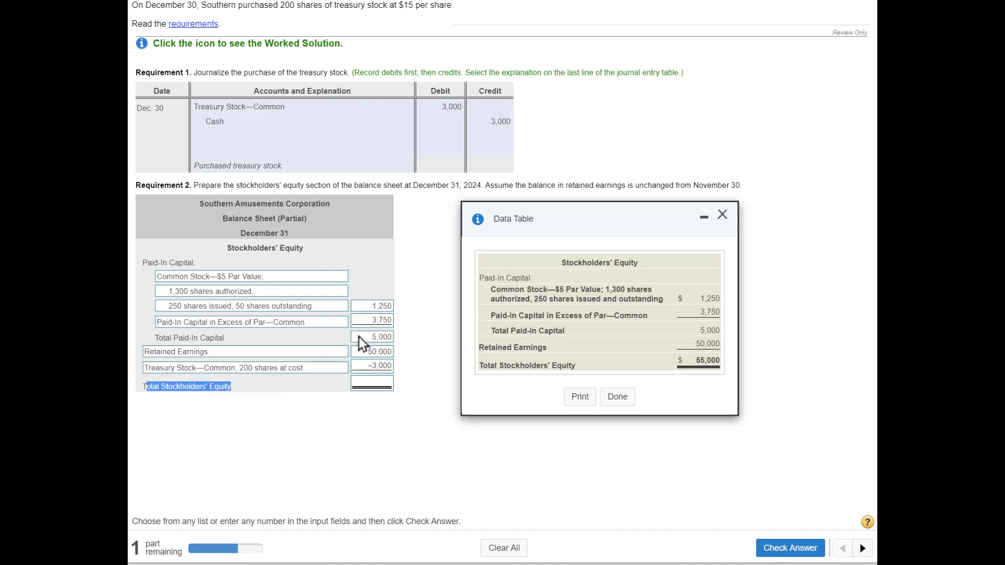
pyautogui.doubleClick(384, 337)
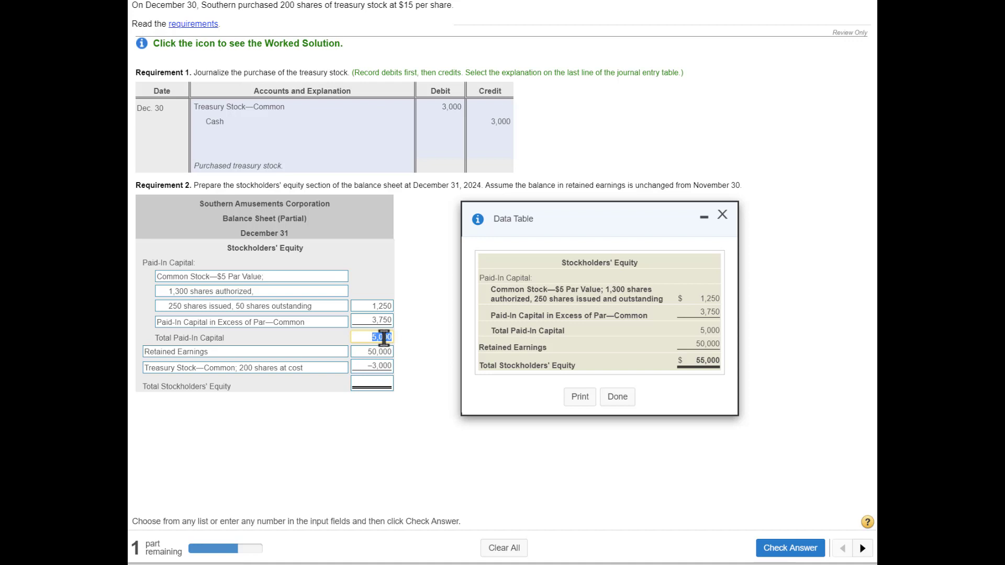
pyautogui.doubleClick(380, 352)
pyautogui.doubleClick(388, 370)
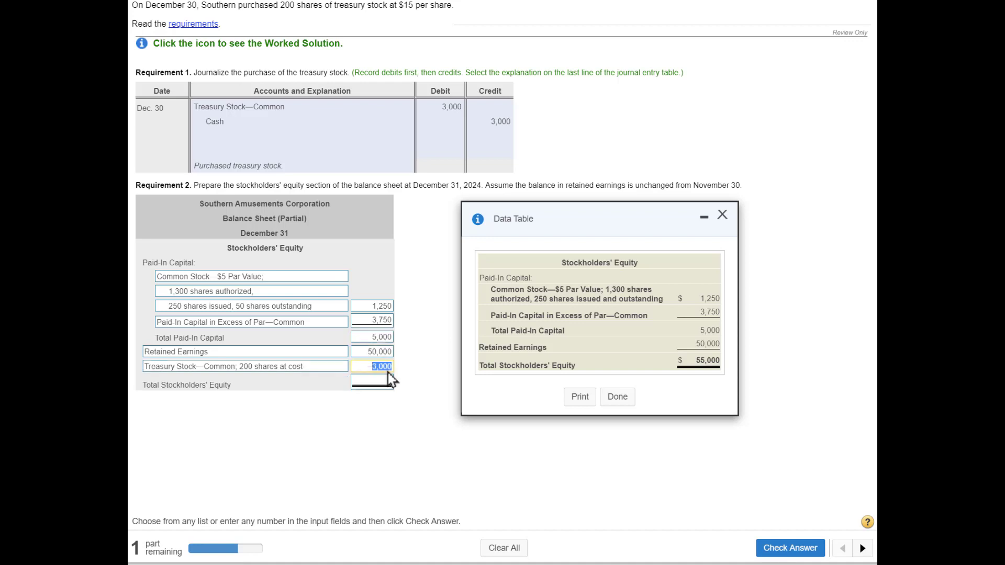
pyautogui.click(372, 383)
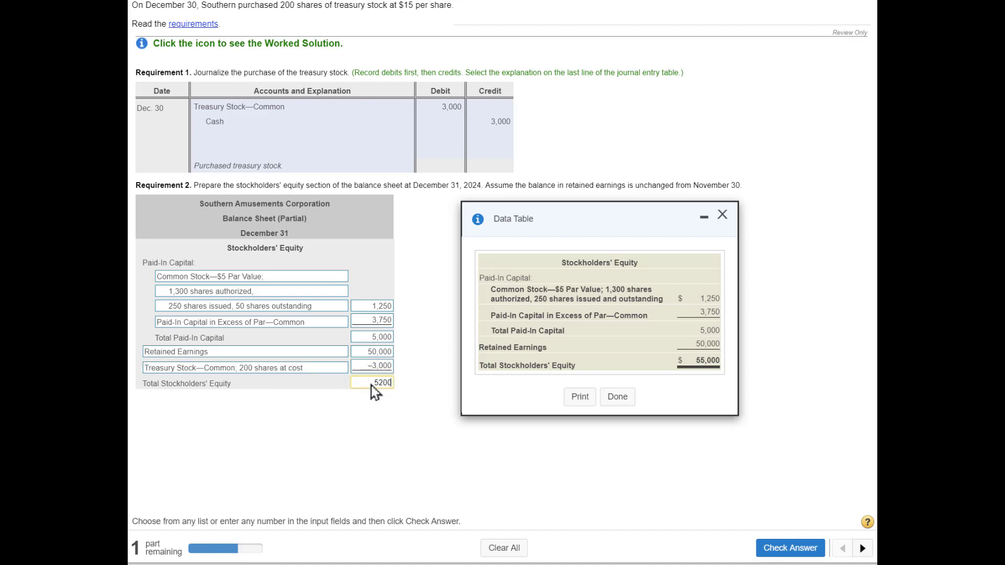
# - Submit the stockholders' equity section for checking and accept the Good job message
pyautogui.click(791, 548)
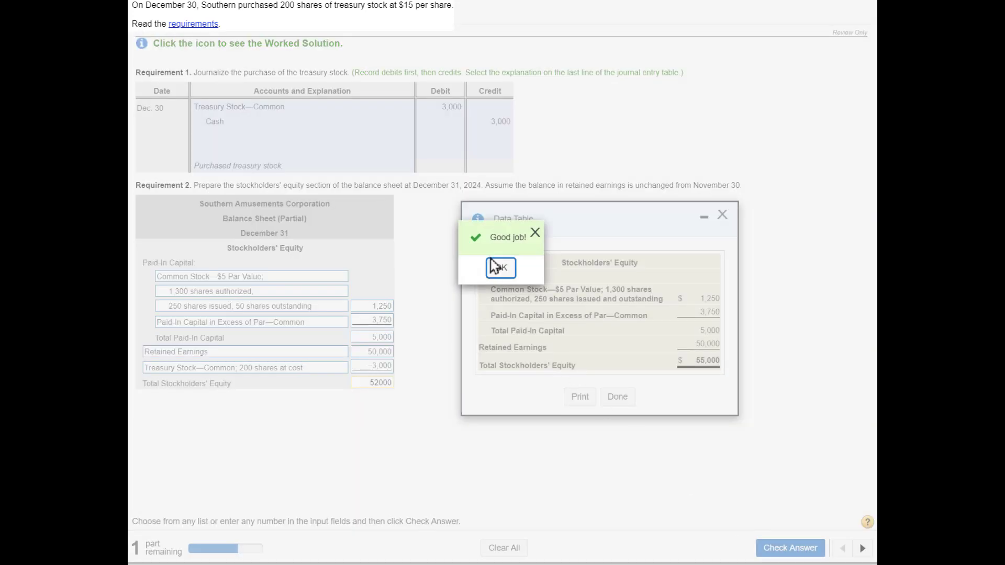
pyautogui.click(497, 268)
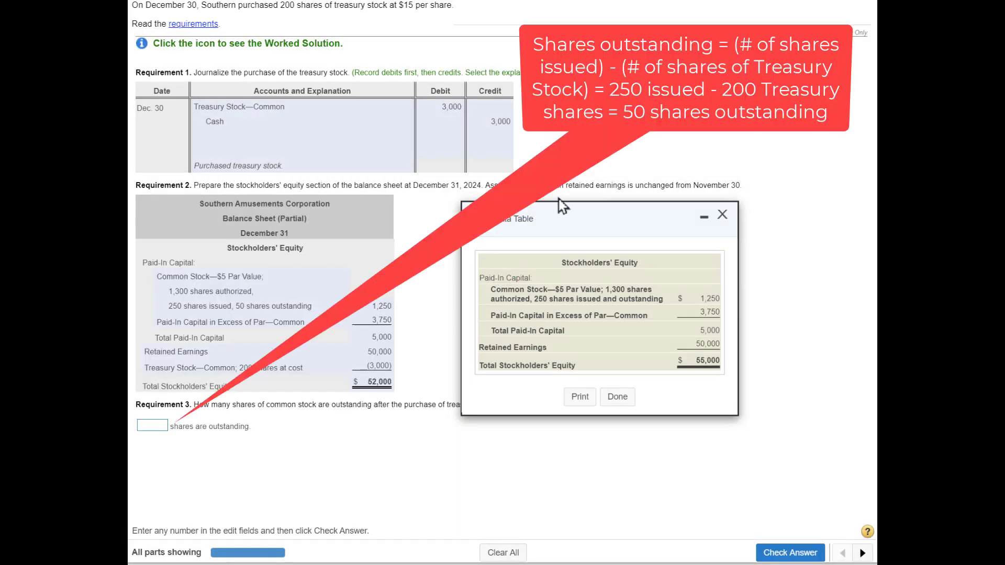
pyautogui.moveTo(567, 211); pyautogui.dragTo(604, 182)
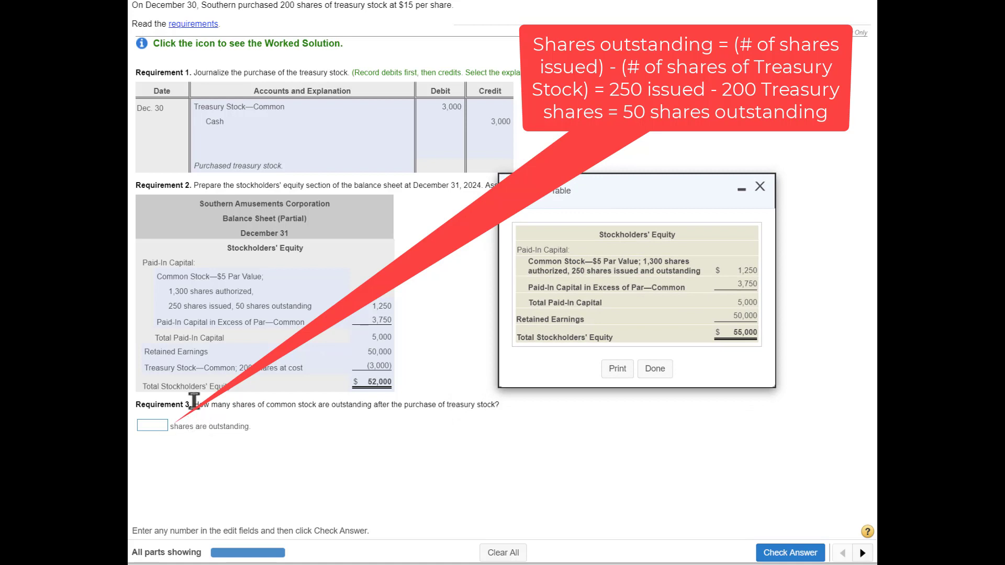
# - Answer Requirement 3 with 50 shares outstanding after the treasury purchase
pyautogui.moveTo(195, 403); pyautogui.dragTo(228, 404)
pyautogui.moveTo(294, 408); pyautogui.dragTo(373, 418)
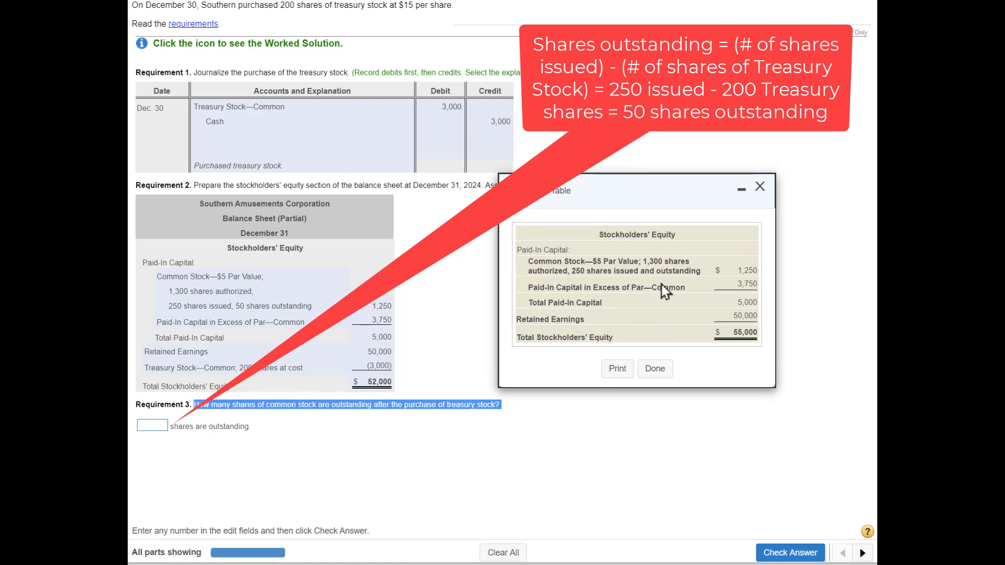
pyautogui.click(588, 280)
pyautogui.moveTo(576, 271); pyautogui.dragTo(706, 284)
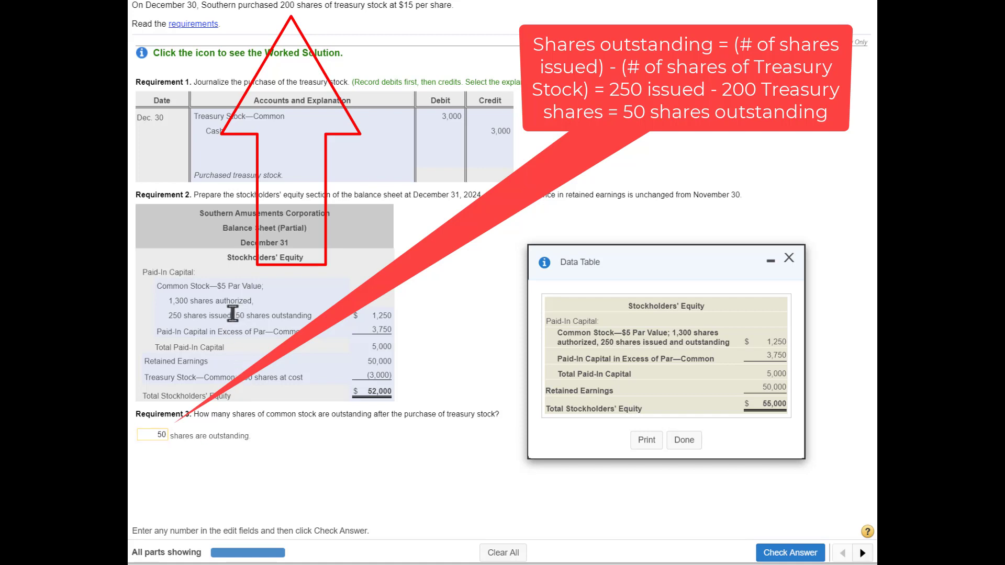
# - Verify the 50 shares outstanding against the balance sheet and check the answer for Requirement 3
pyautogui.moveTo(234, 315); pyautogui.dragTo(323, 331)
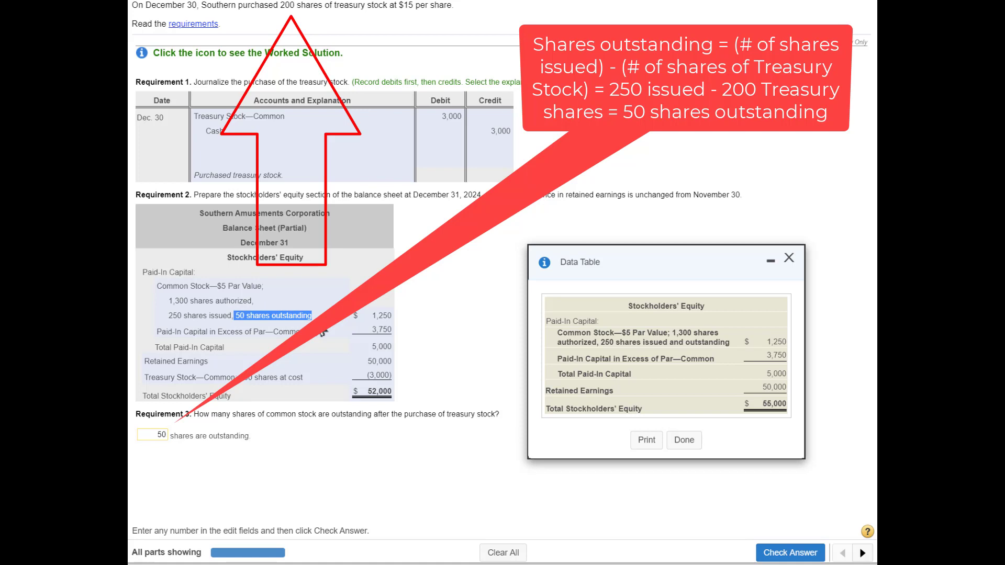
pyautogui.moveTo(151, 434); pyautogui.dragTo(174, 434)
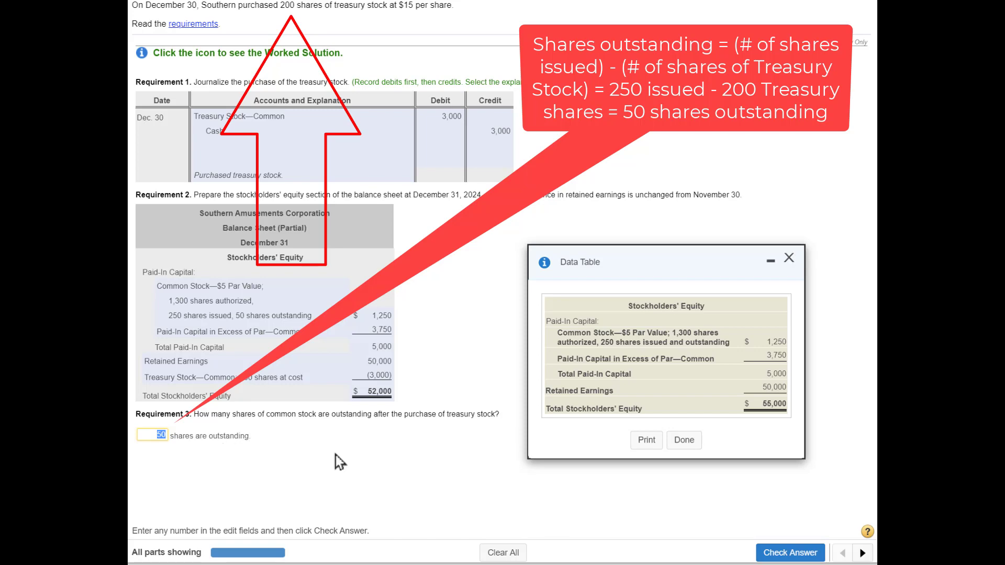
pyautogui.click(760, 551)
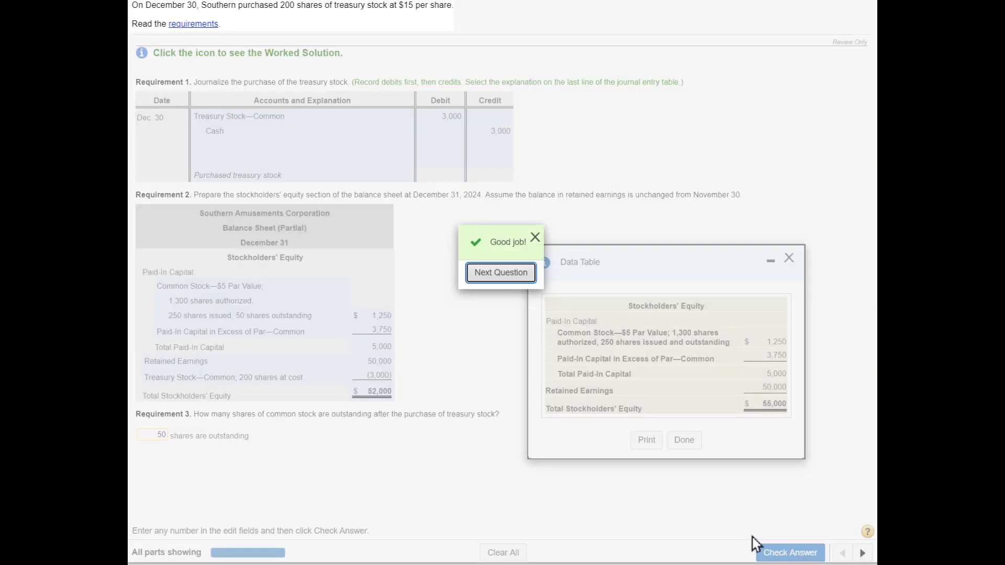